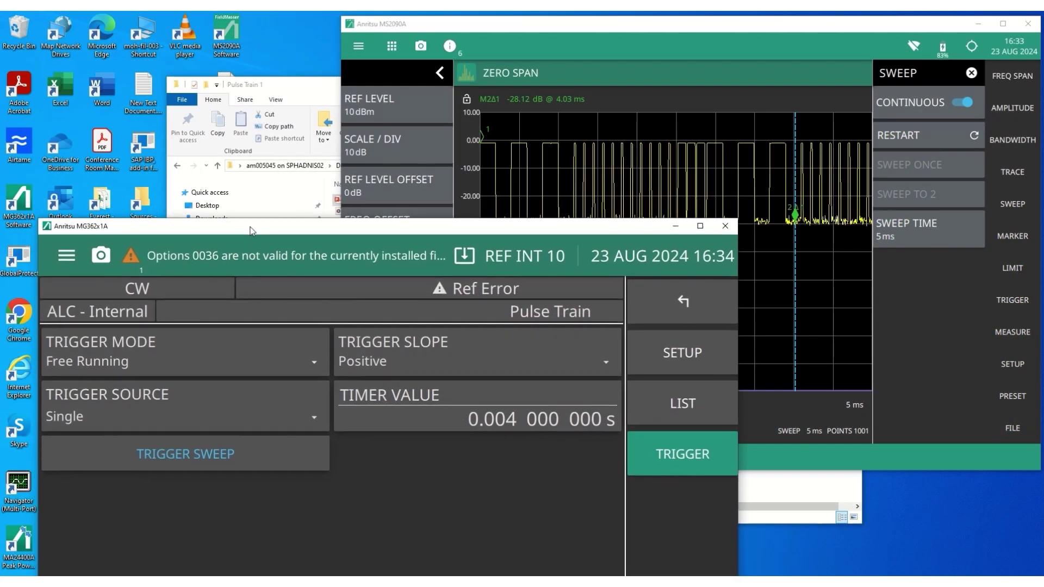
Step: Switch off the pulse train modulation state in the generator's setup settings
left_click_drag(244, 196, 259, 139)
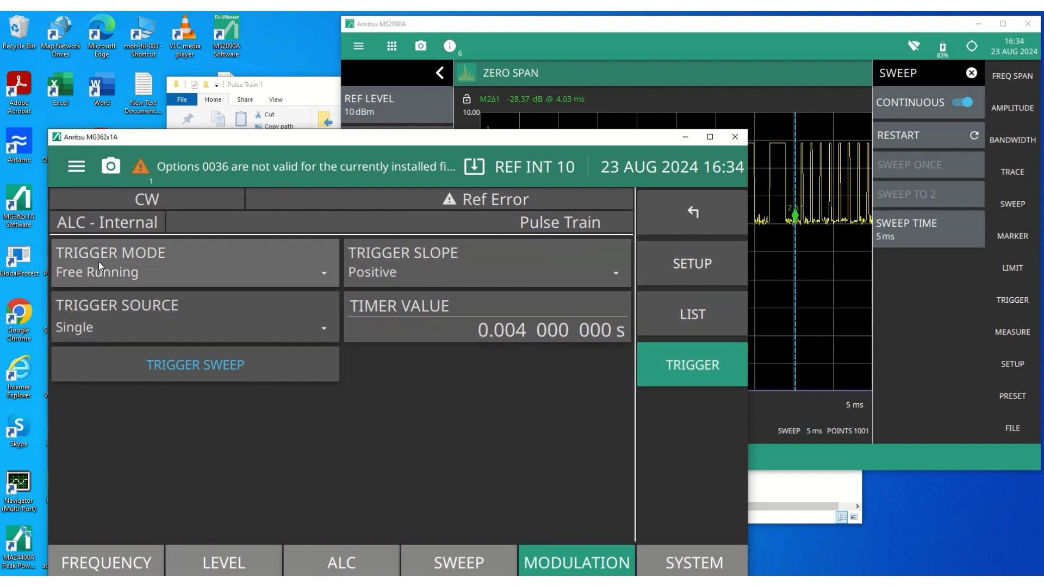
left_click(697, 267)
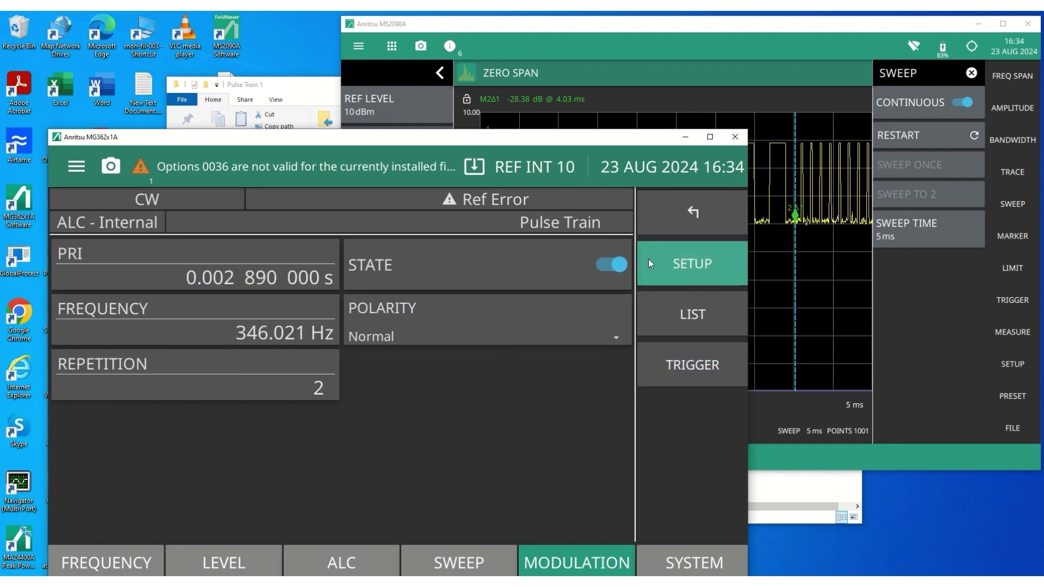
left_click(601, 262)
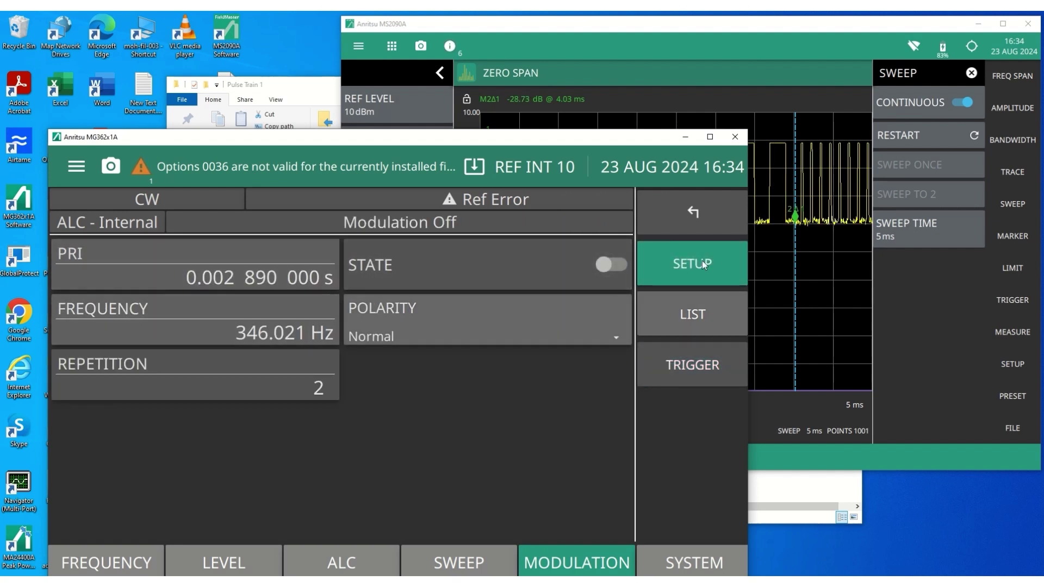
Step: Set the pulse train trigger mode to Single Step and keep the trigger source on Single
left_click(694, 377)
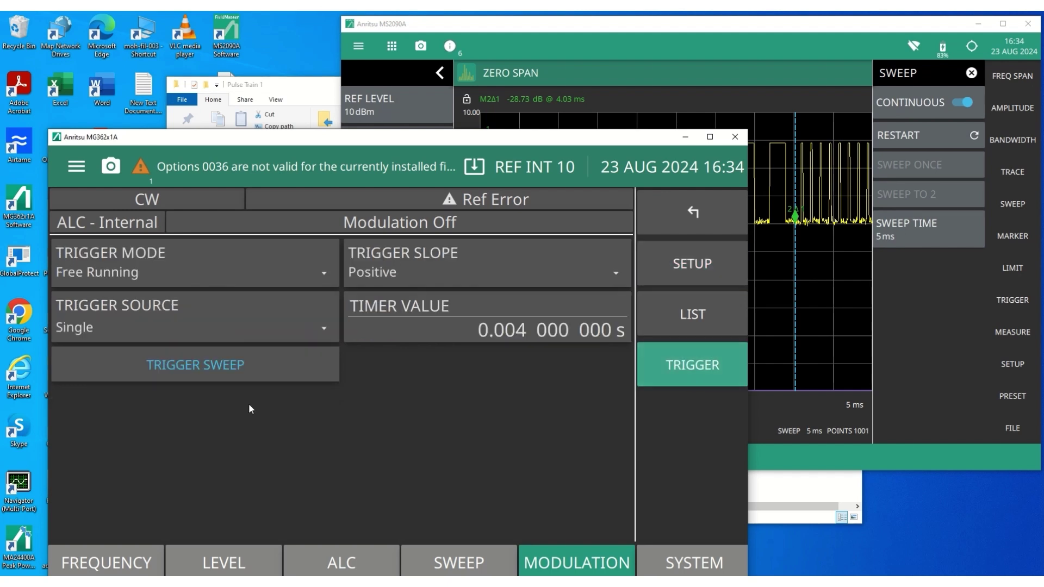
left_click(211, 268)
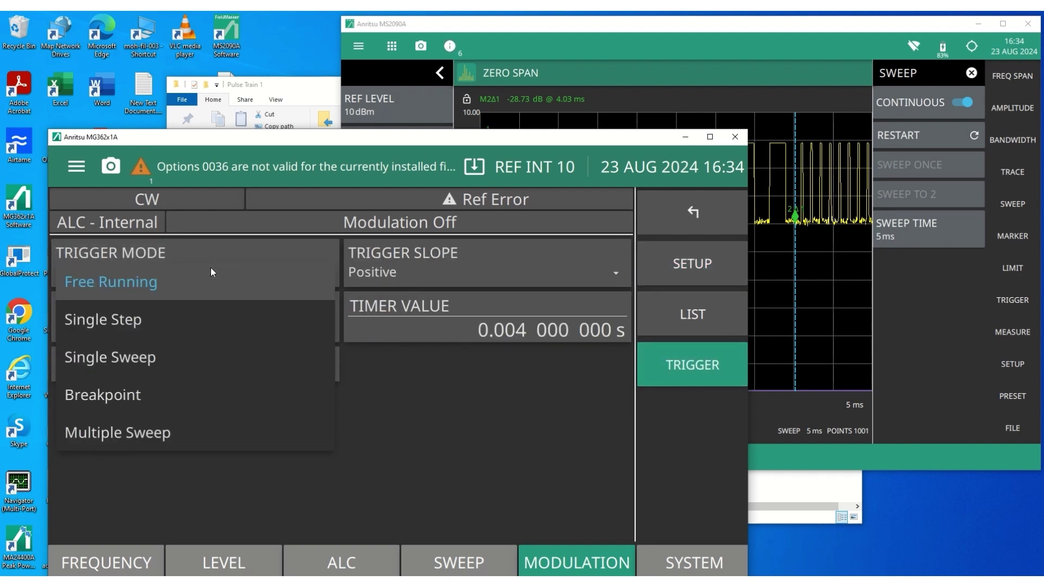
left_click(148, 317)
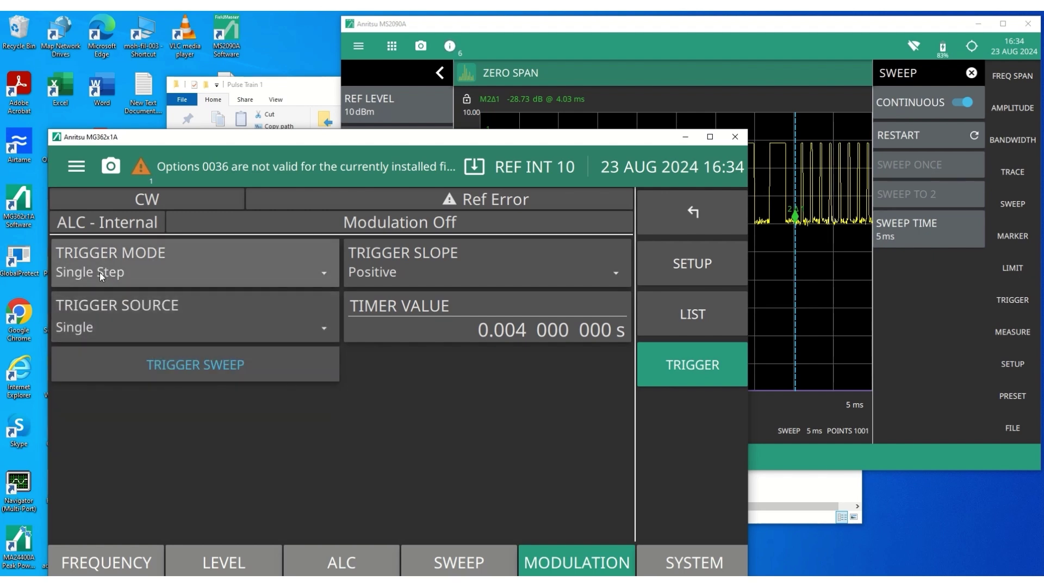
left_click(144, 311)
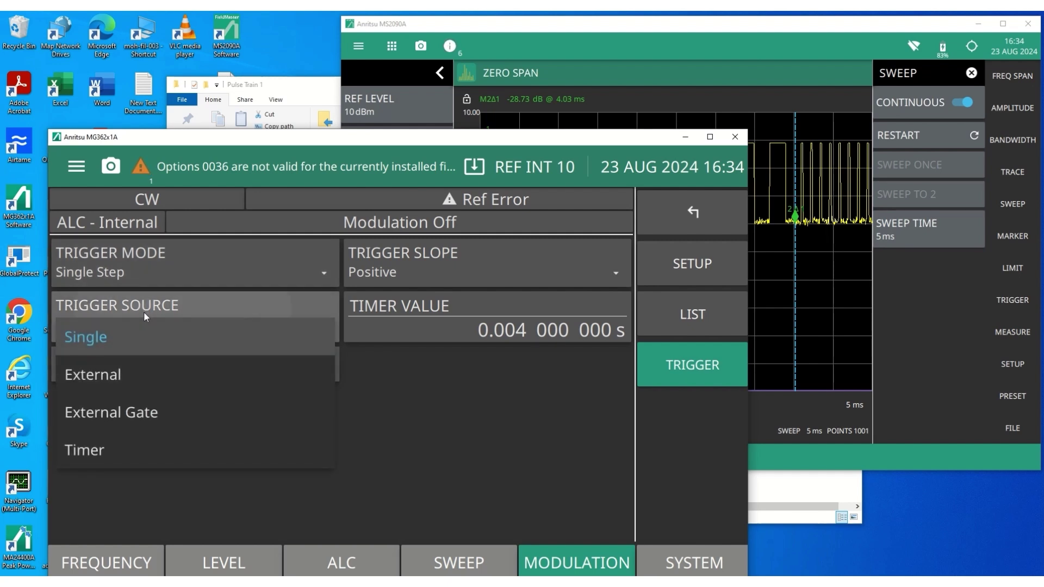
left_click(127, 339)
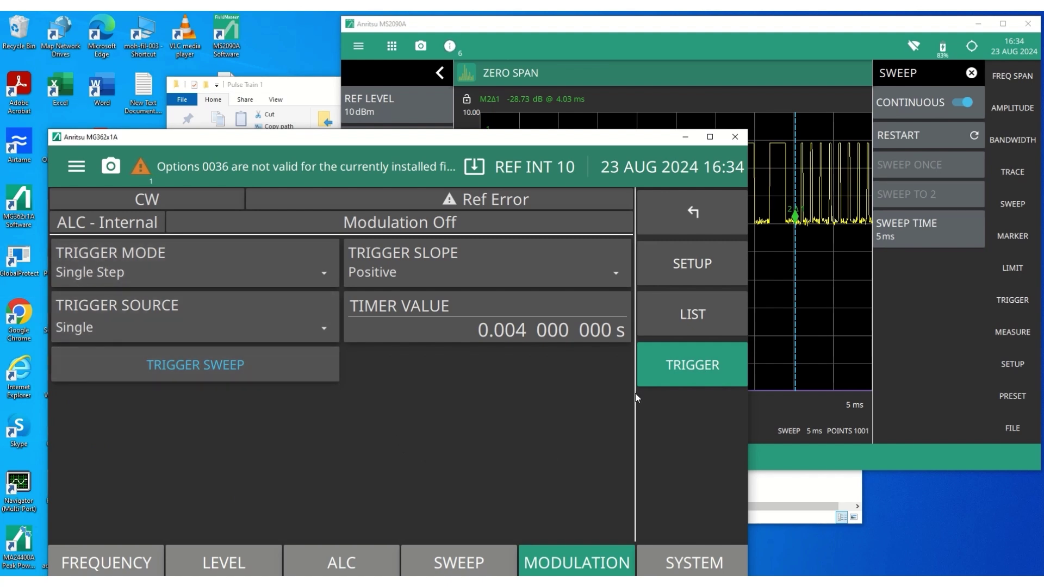
Step: Switch the pulse train modulation state on and return to the trigger settings
left_click(694, 267)
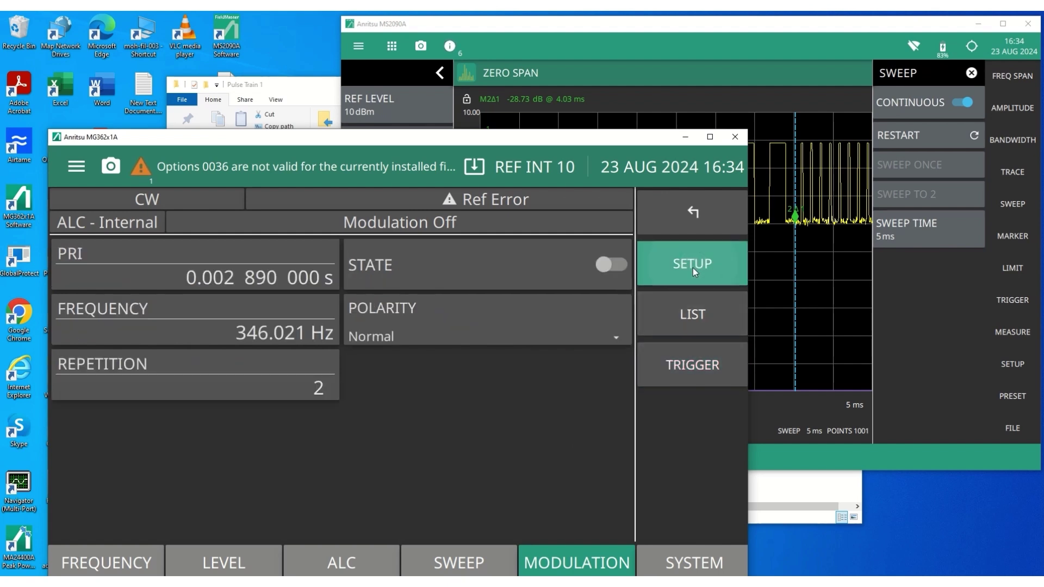
left_click(618, 264)
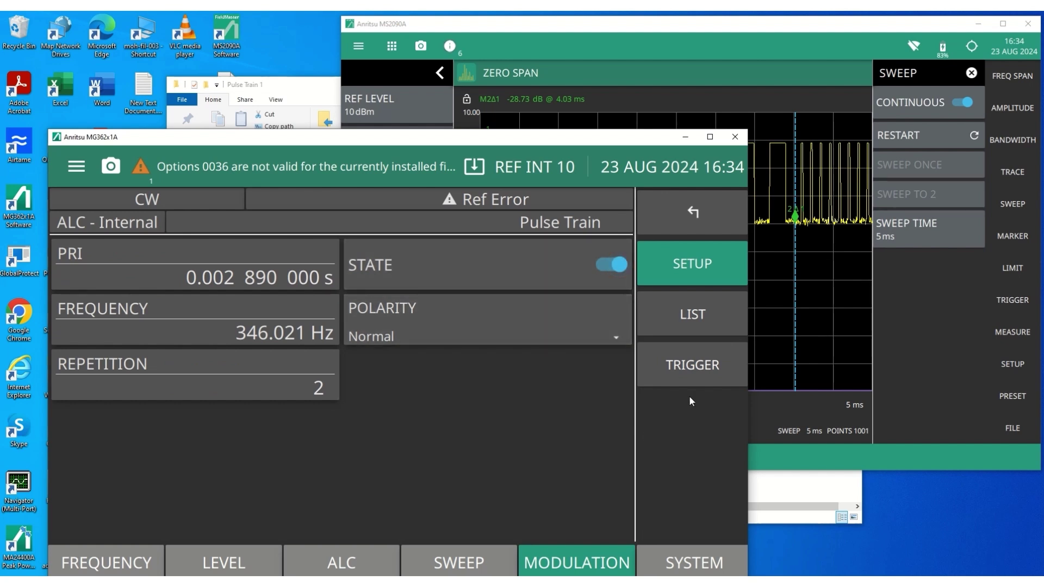
left_click(688, 368)
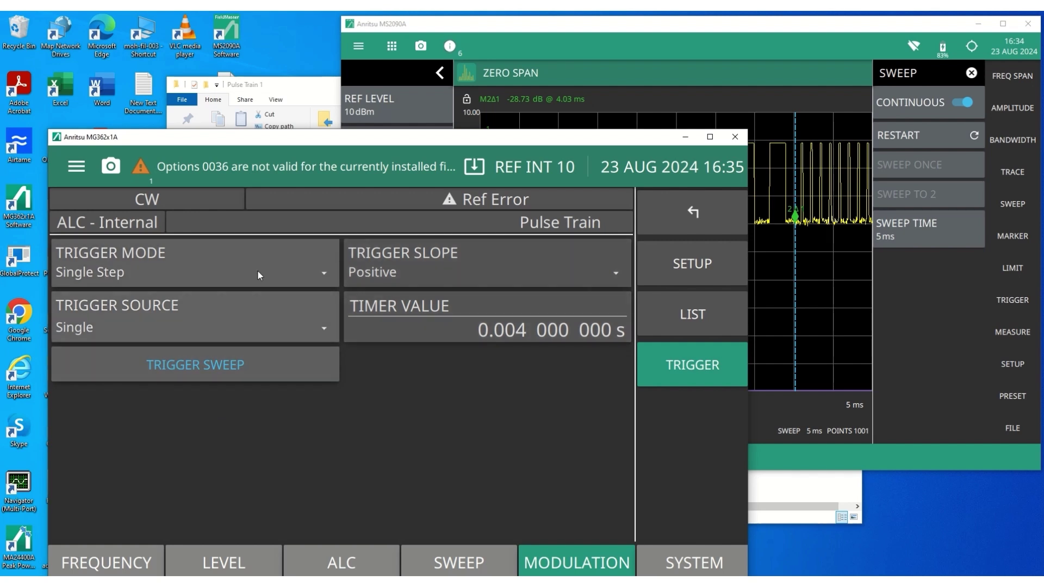
Step: Review the pulse train list entries and trigger a sweep to output the first entry, index 0
left_click(692, 313)
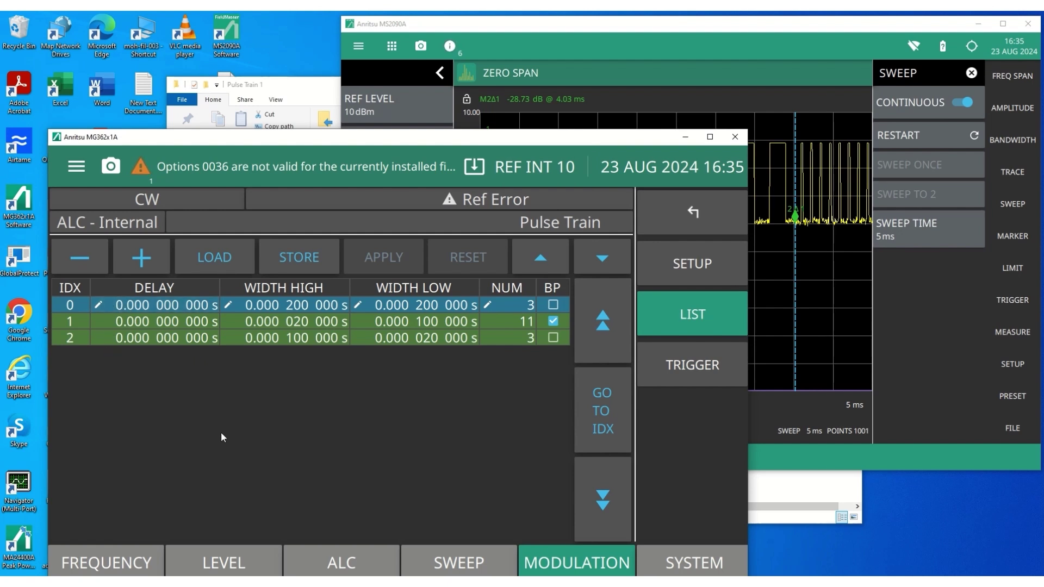
left_click(704, 374)
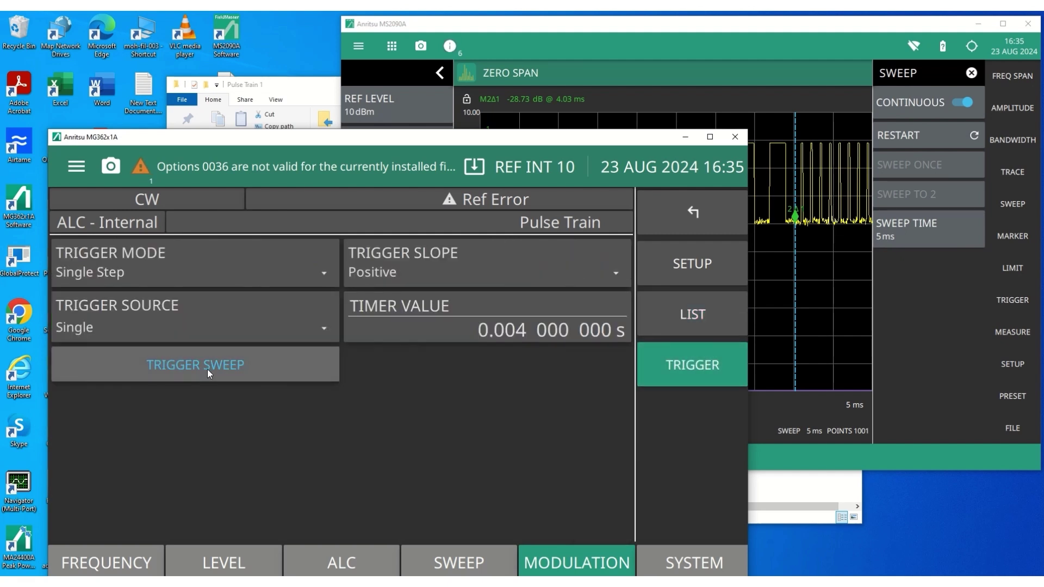
left_click(692, 313)
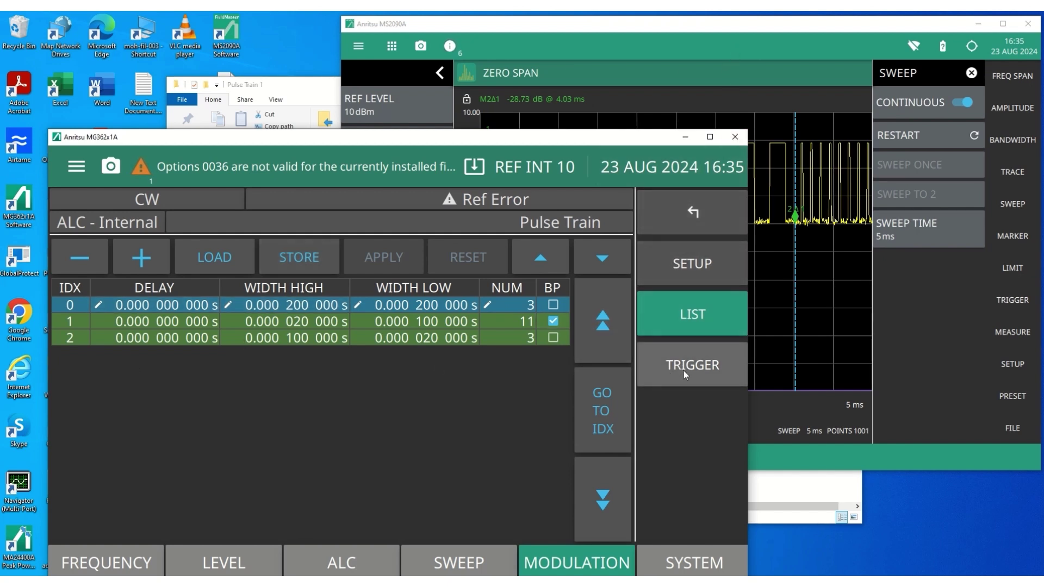
left_click(712, 366)
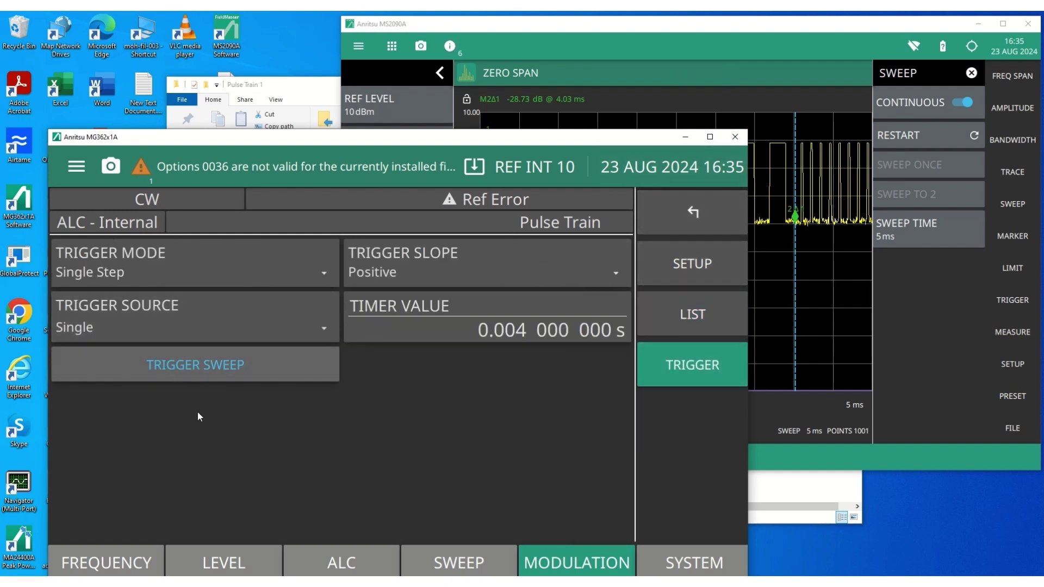
left_click(190, 363)
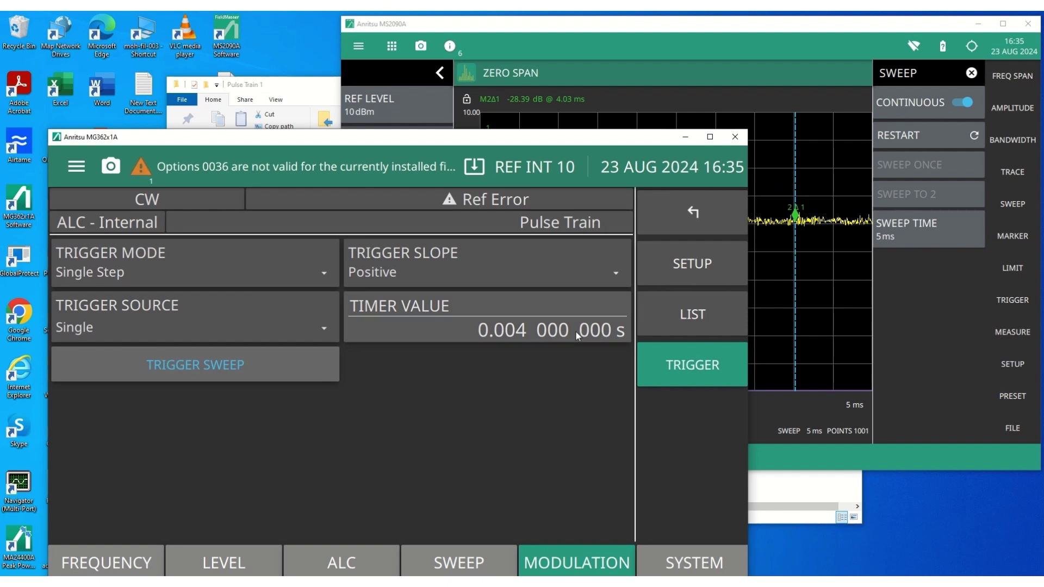
Step: Compare the index 0 list entry with the zero span trace in the Anritsu MS2090A window, then return to the MG362x1A
left_click(686, 315)
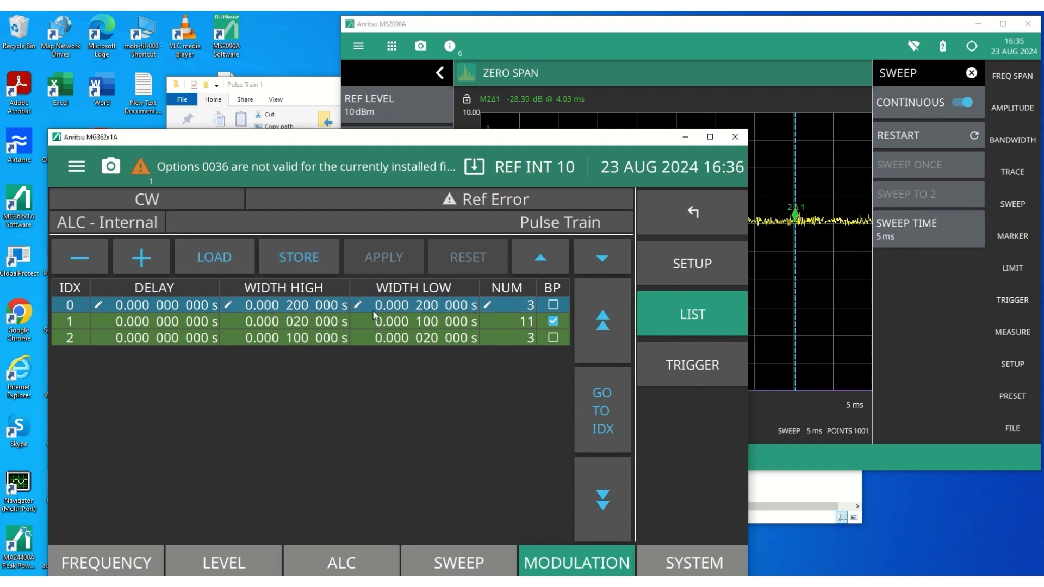
left_click(814, 24)
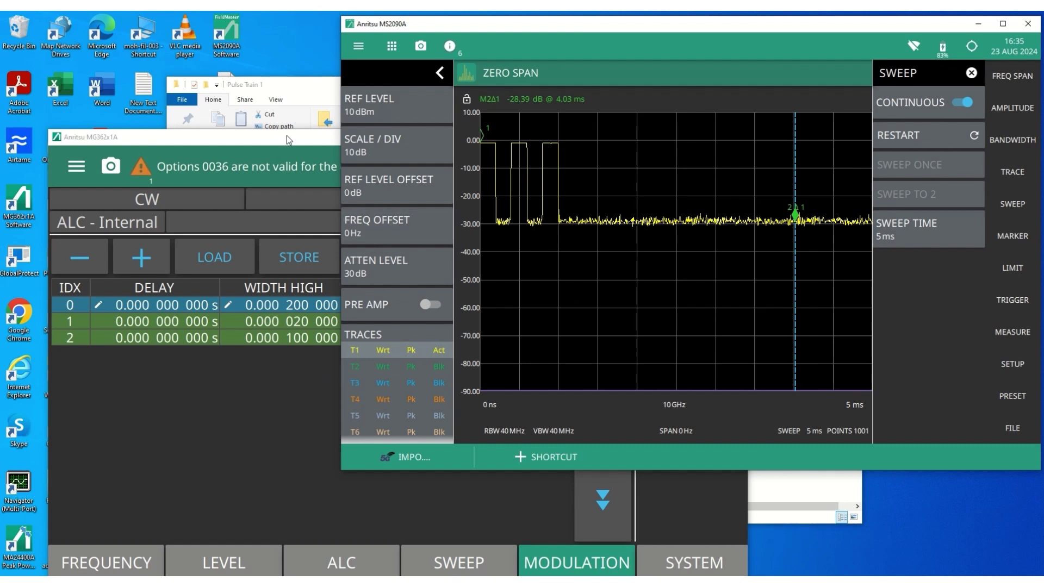
left_click(287, 136)
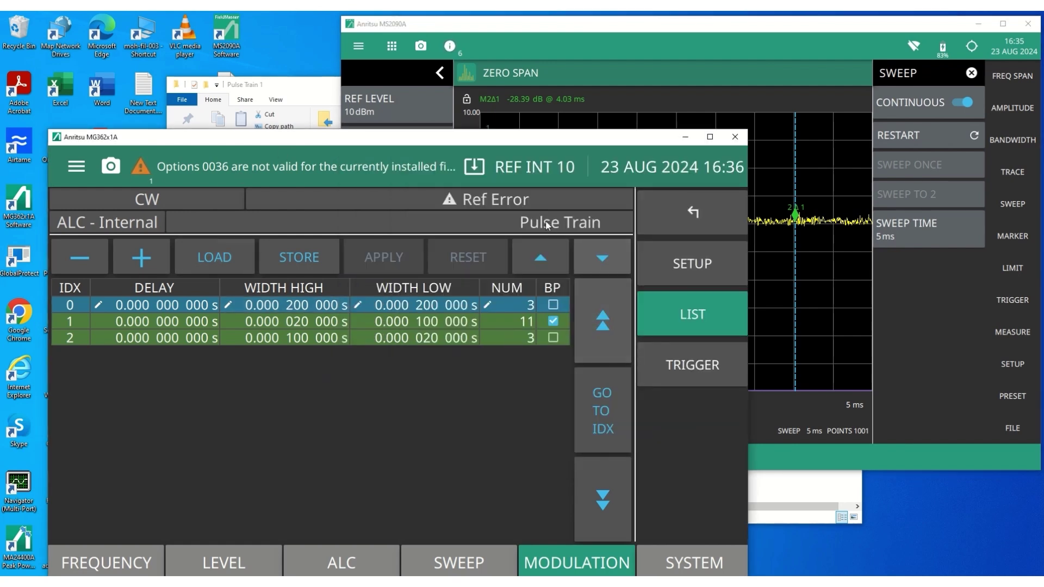
Step: Trigger the second pulse train entry and compare index 1 in the list with the MS2090A zero span trace
left_click(691, 367)
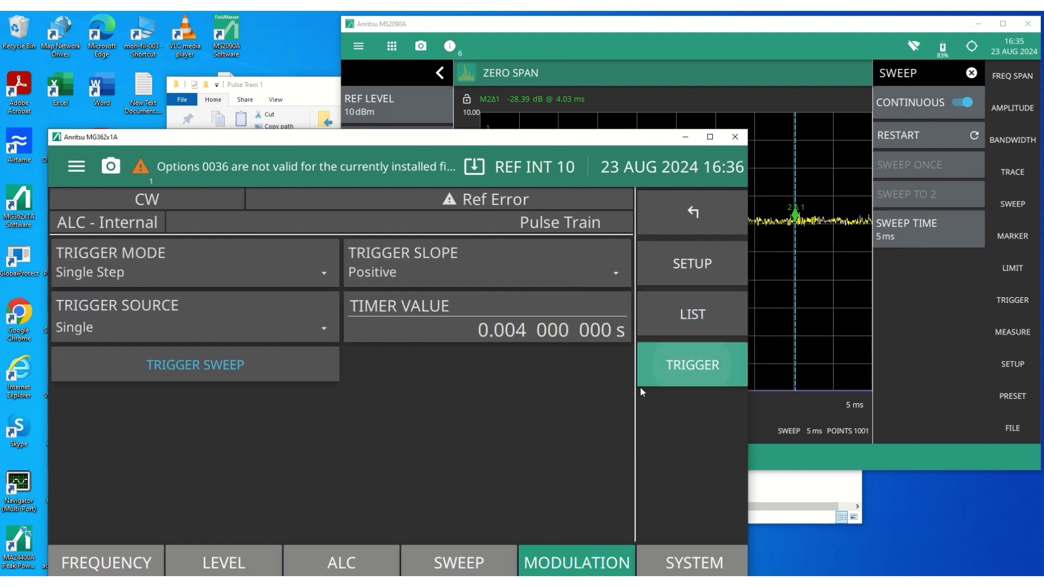
left_click(220, 370)
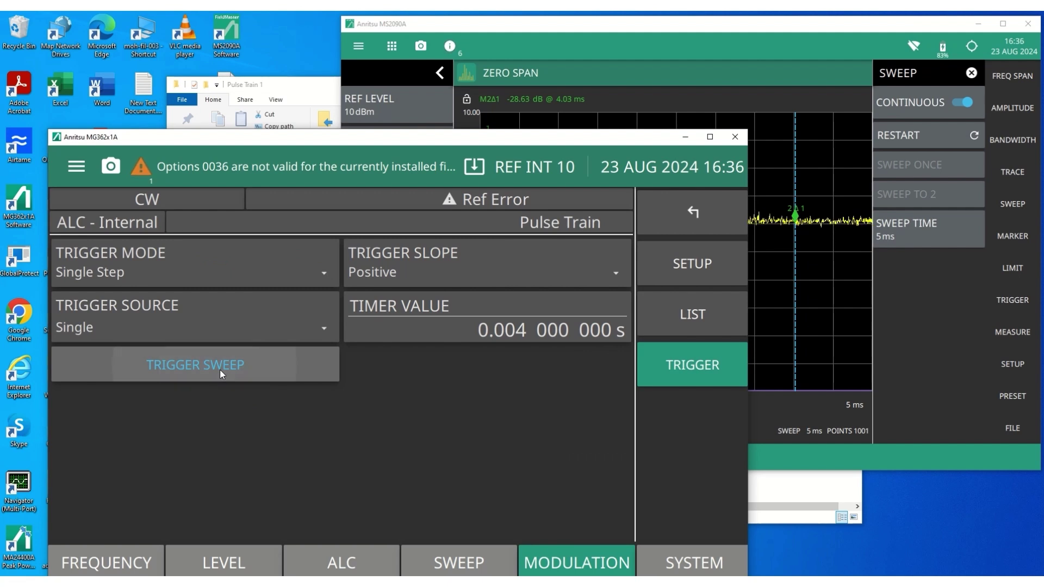
left_click(695, 318)
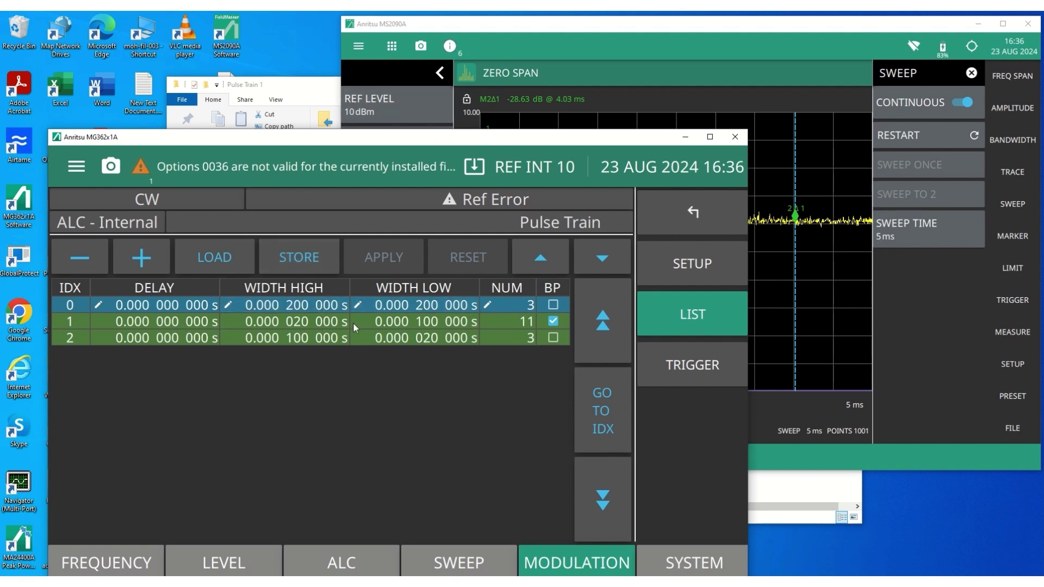
left_click(730, 25)
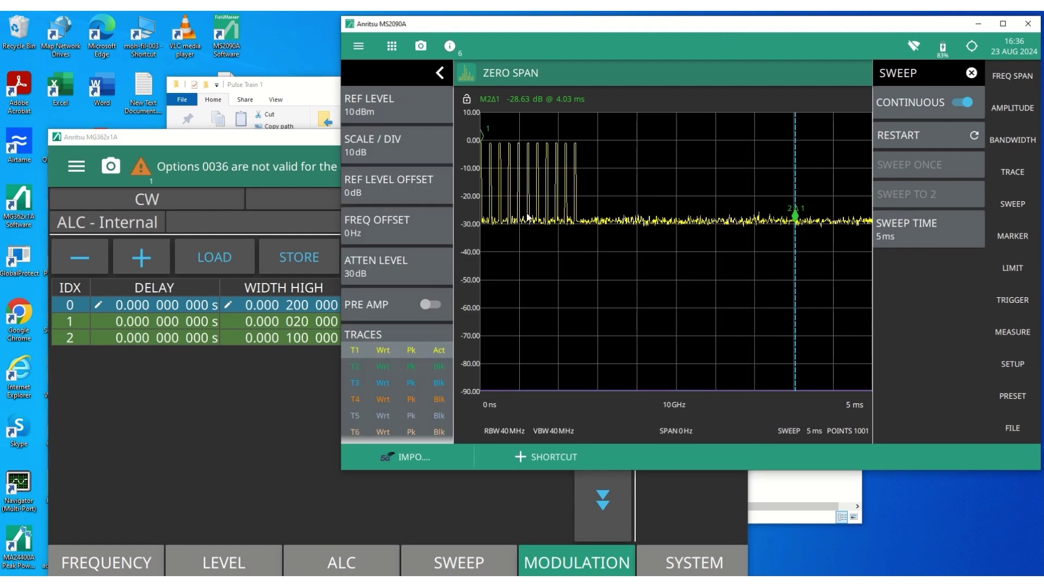
left_click(304, 137)
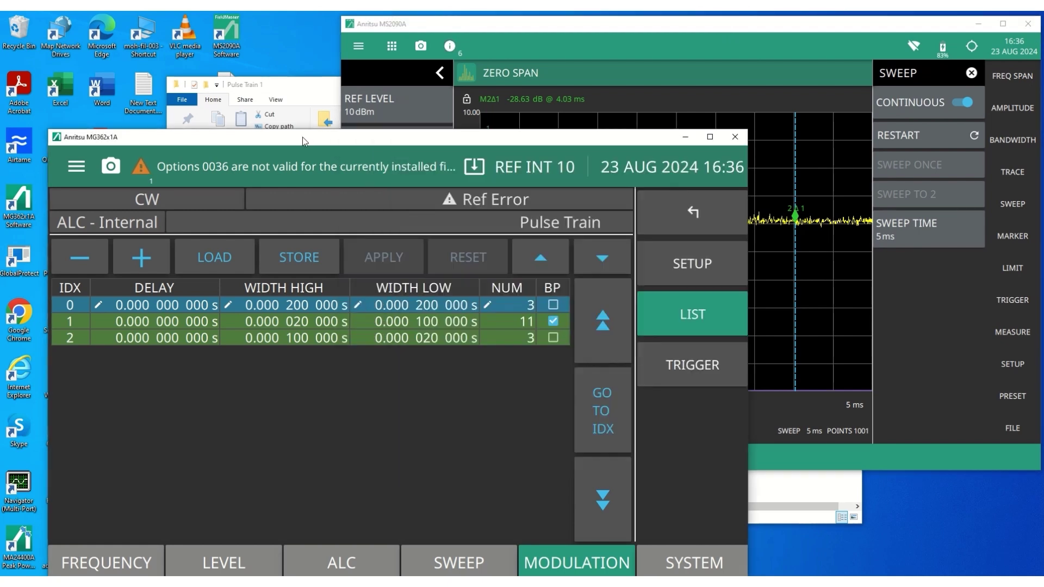
Step: Trigger the third pulse train entry and compare index 2 in the list with the MS2090A zero span trace
left_click(696, 365)
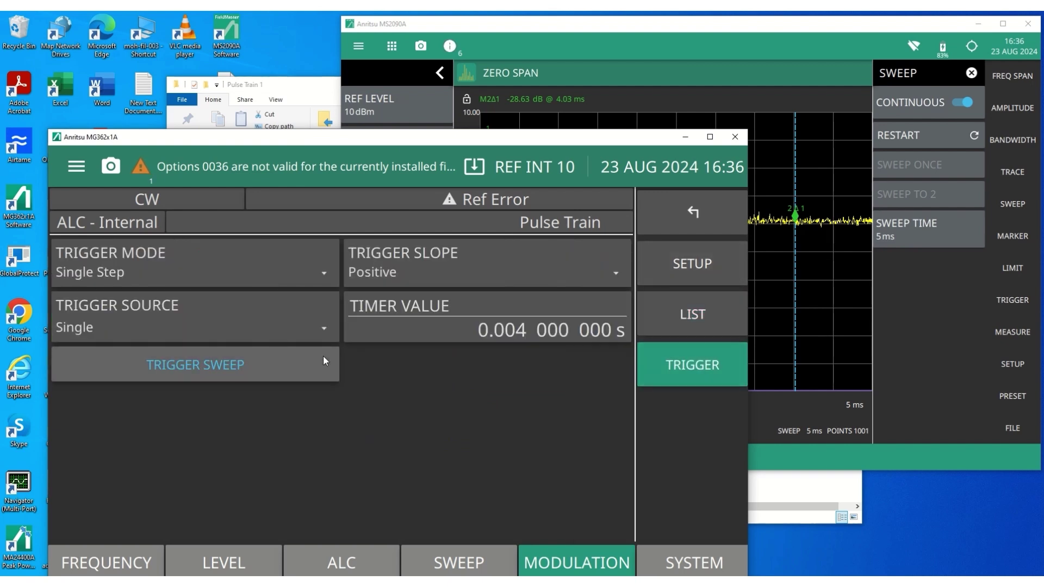
left_click(251, 374)
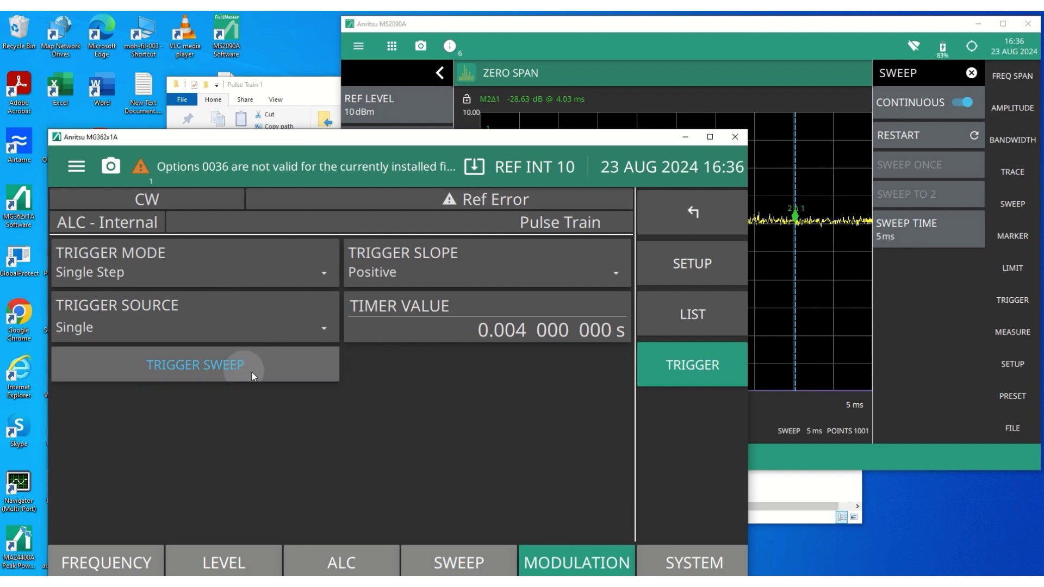
left_click(689, 319)
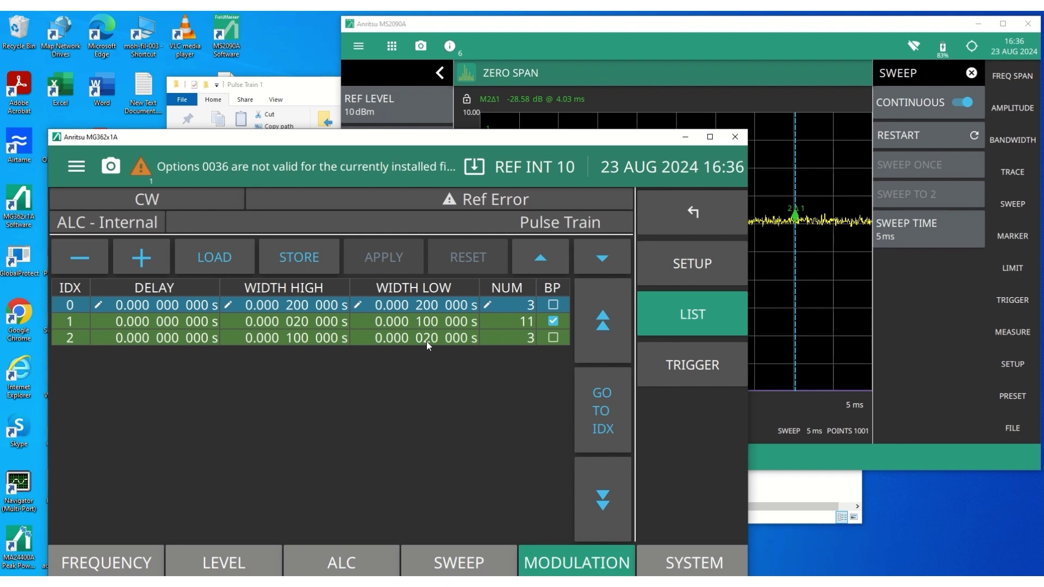
mouse_move(691, 23)
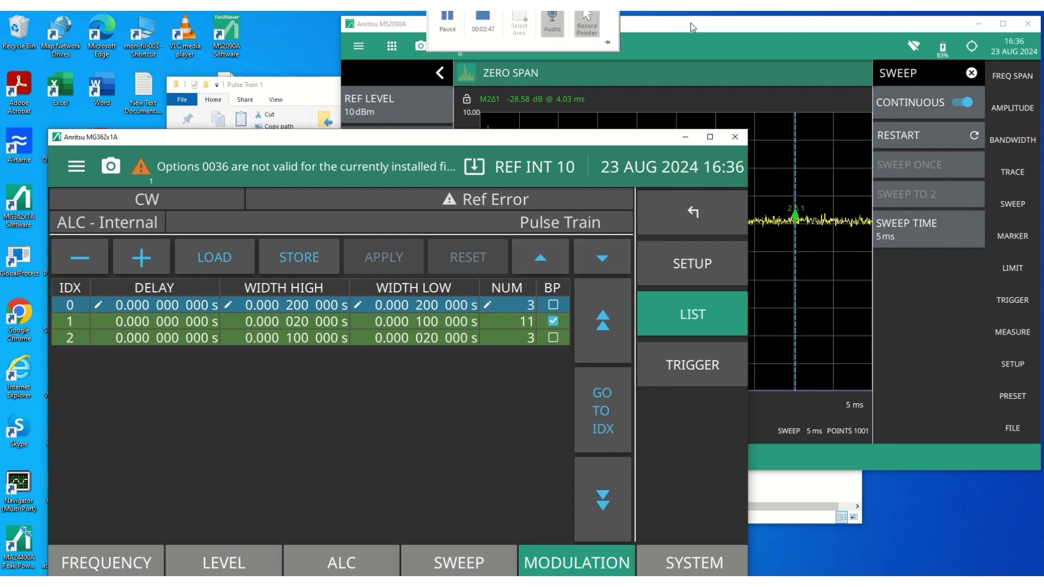
left_click(691, 25)
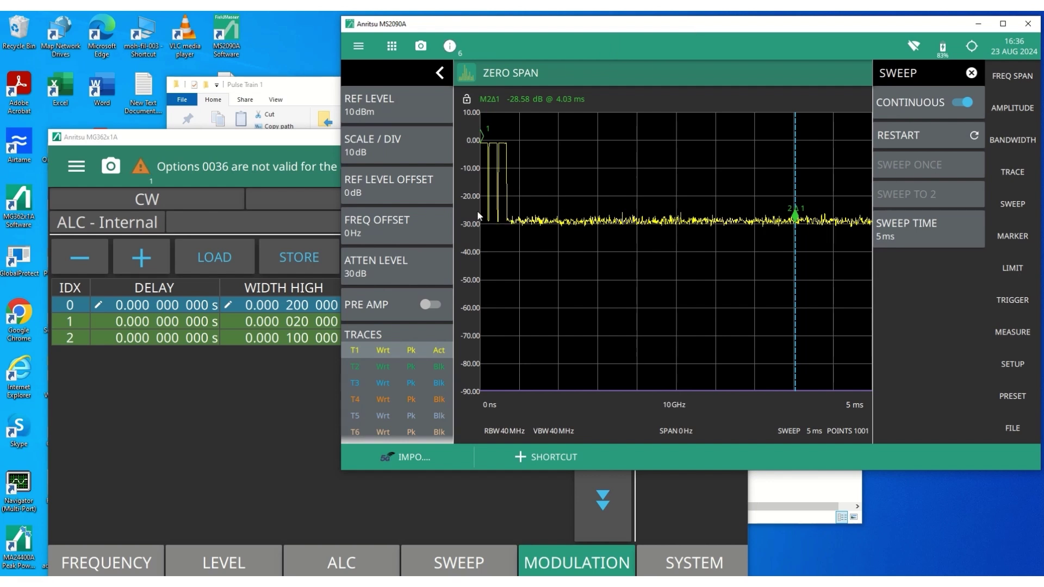
left_click(264, 134)
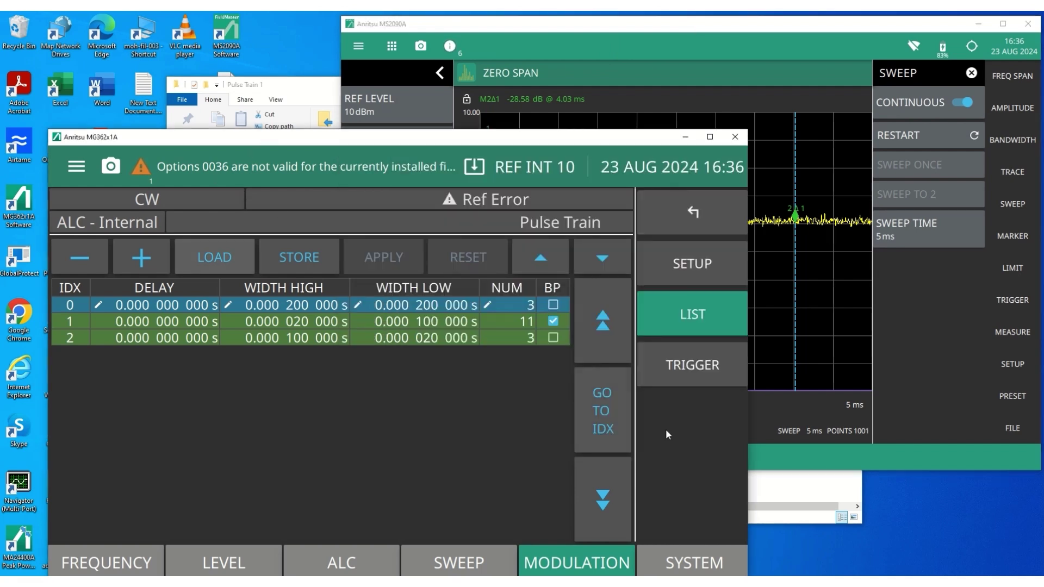
Step: Move the generator window below the analyzer's pulses and trigger the sweep three times to step through all list entries
left_click(689, 371)
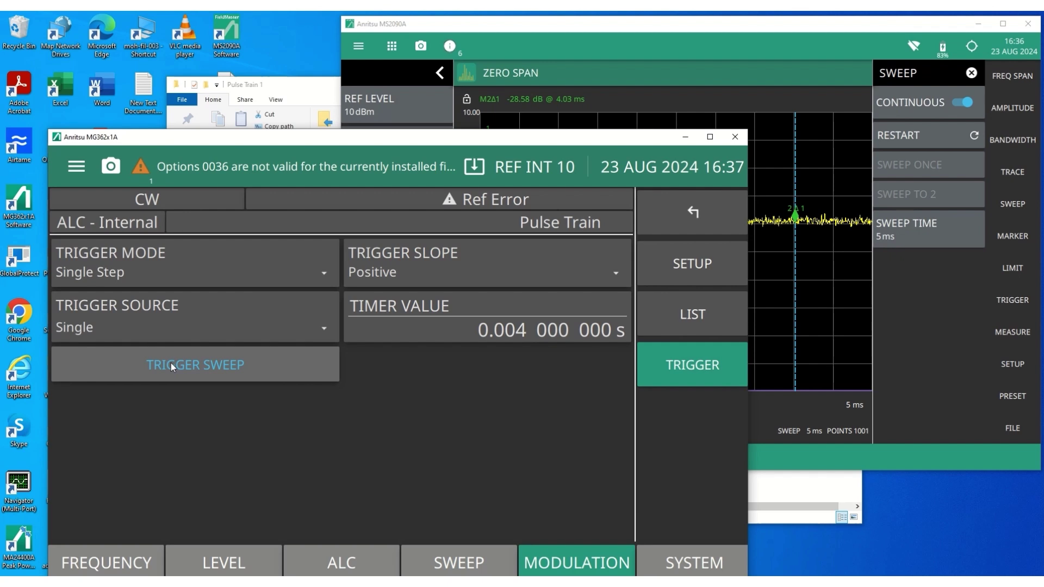
mouse_move(460, 141)
left_mouse_down()
mouse_move(461, 228)
mouse_move(478, 255)
mouse_move(491, 252)
left_mouse_up()
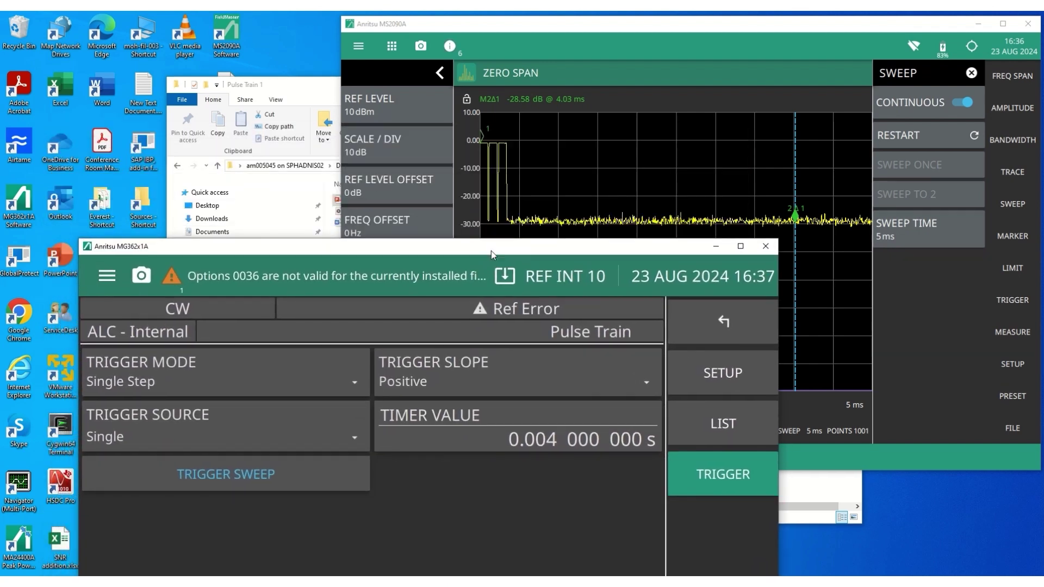
left_click(269, 478)
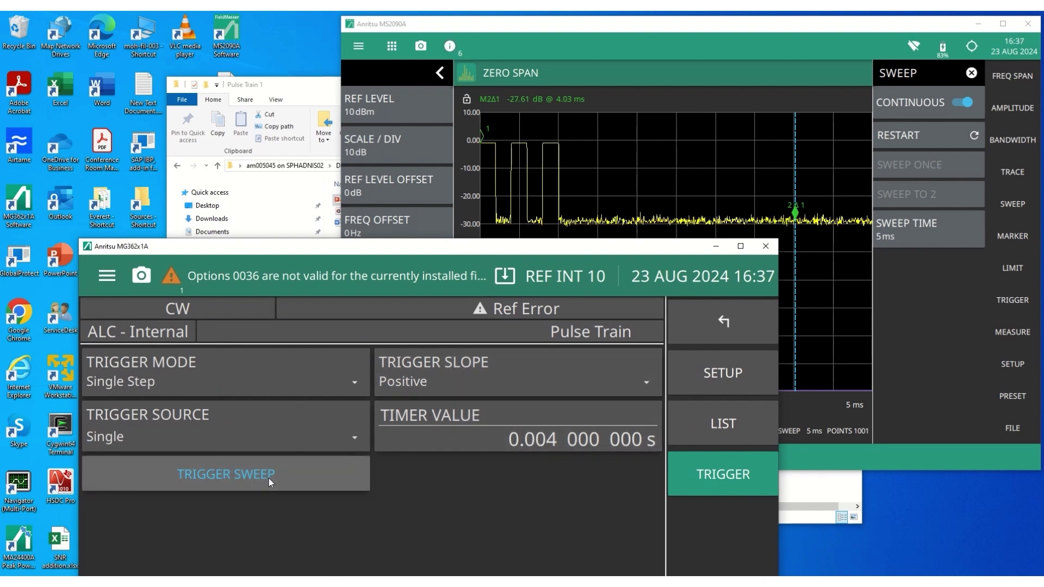
left_click(268, 479)
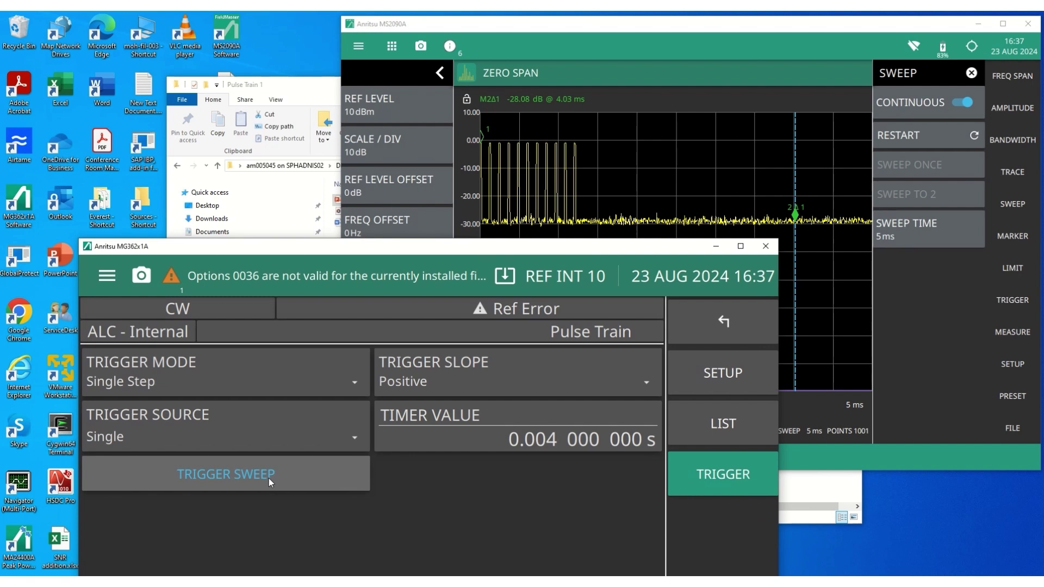
left_click(268, 478)
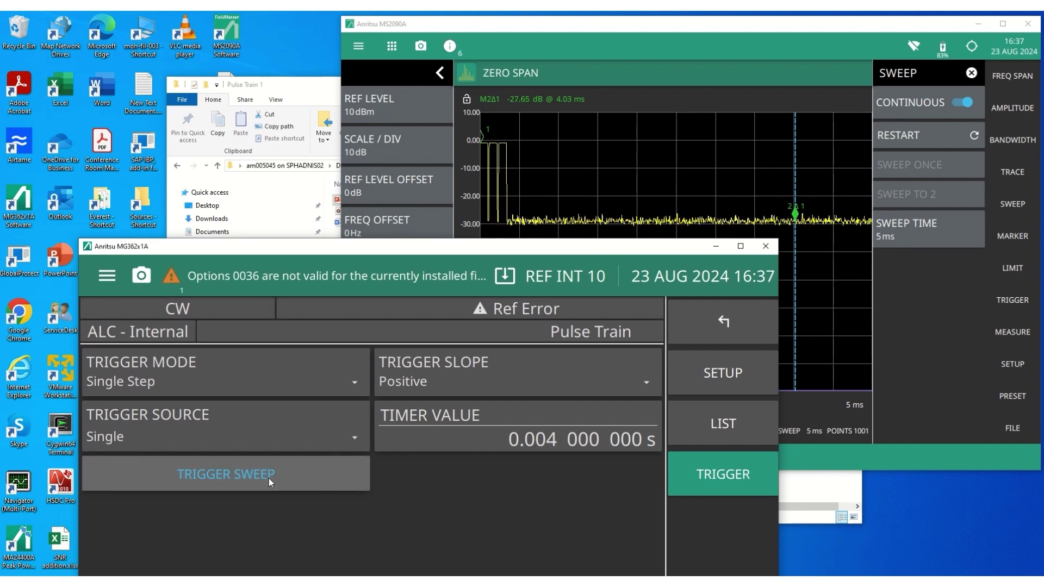
Step: Trigger the sweep four times in Single Step mode, watching each pulse train entry on the analyzer's zero span trace
left_click(269, 478)
left_click(269, 478)
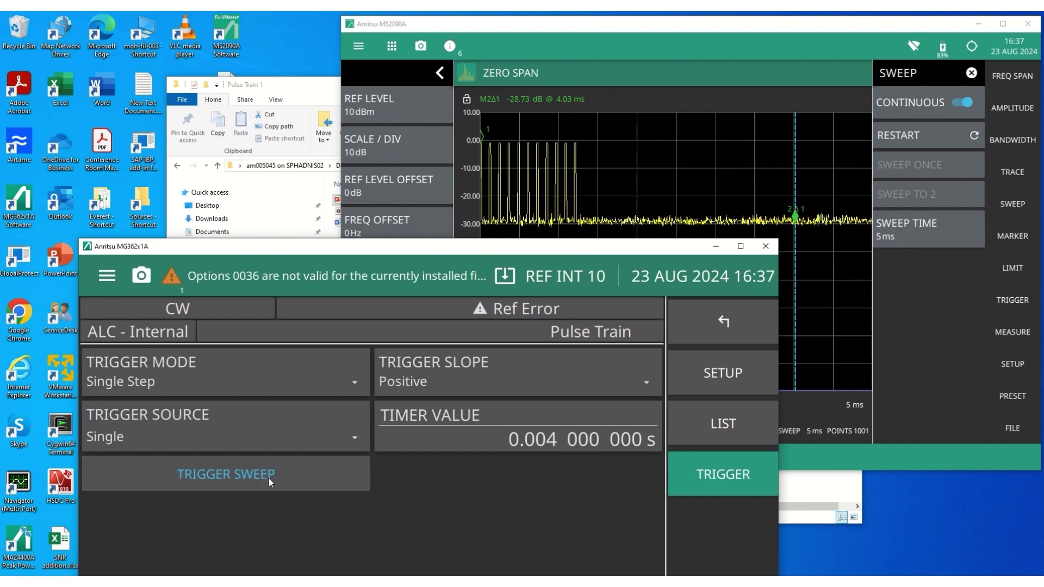
left_click(268, 478)
left_click(269, 478)
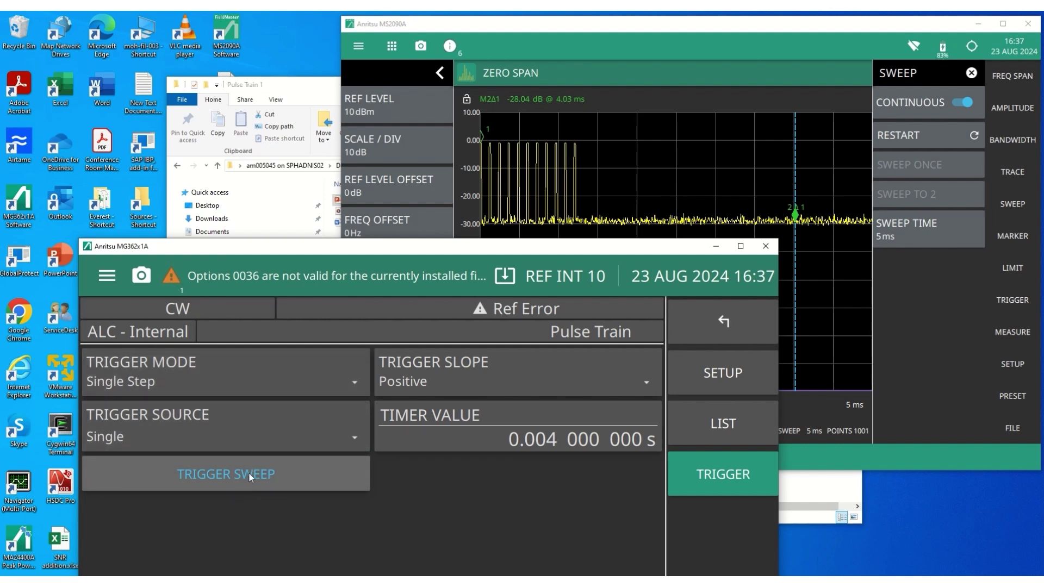
Step: View the trigger source options, keep Single, and trigger four more single steps through the pulse train list
left_click(226, 434)
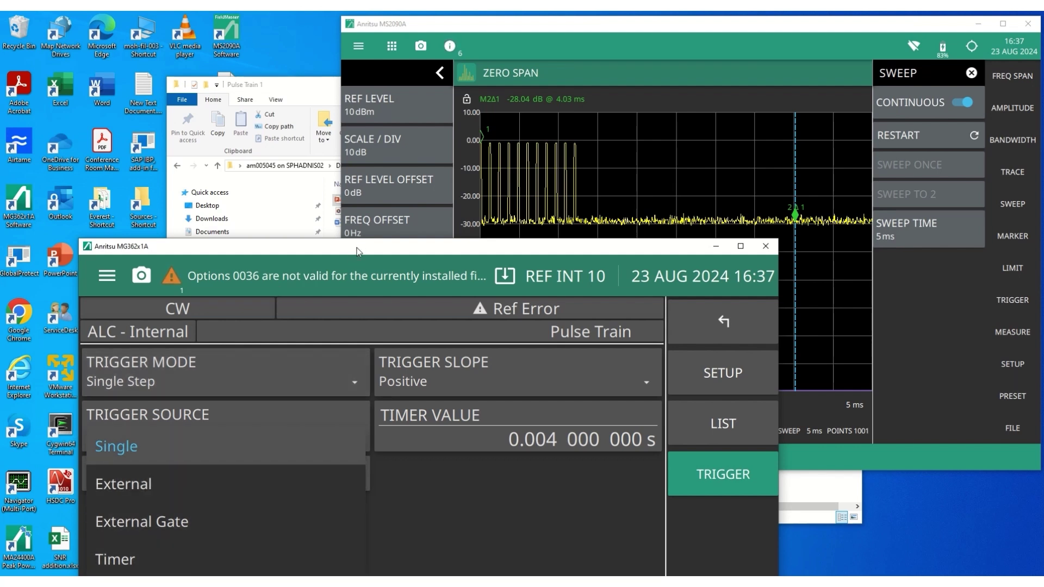
left_click(463, 502)
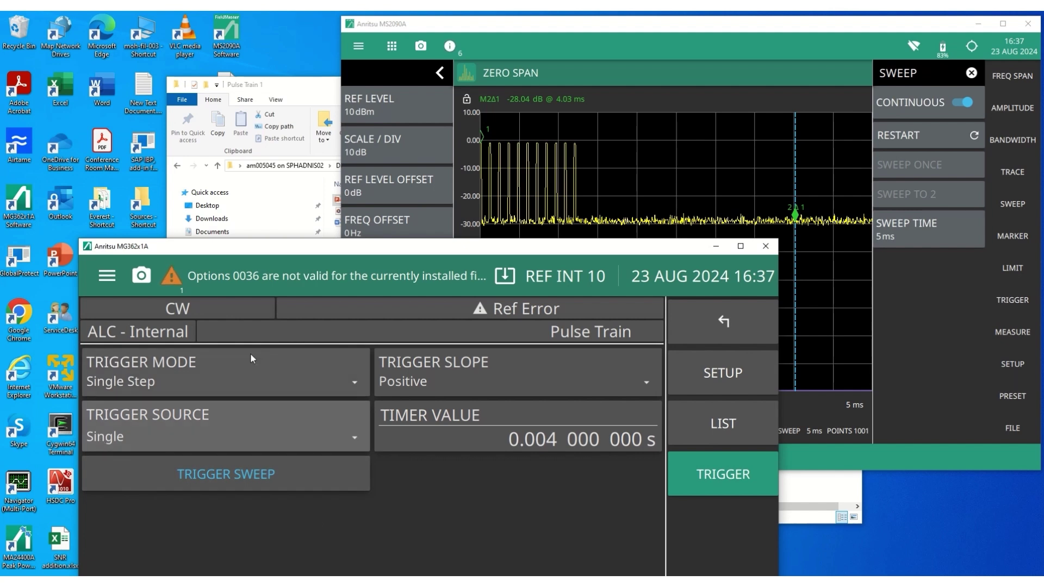
left_click(270, 475)
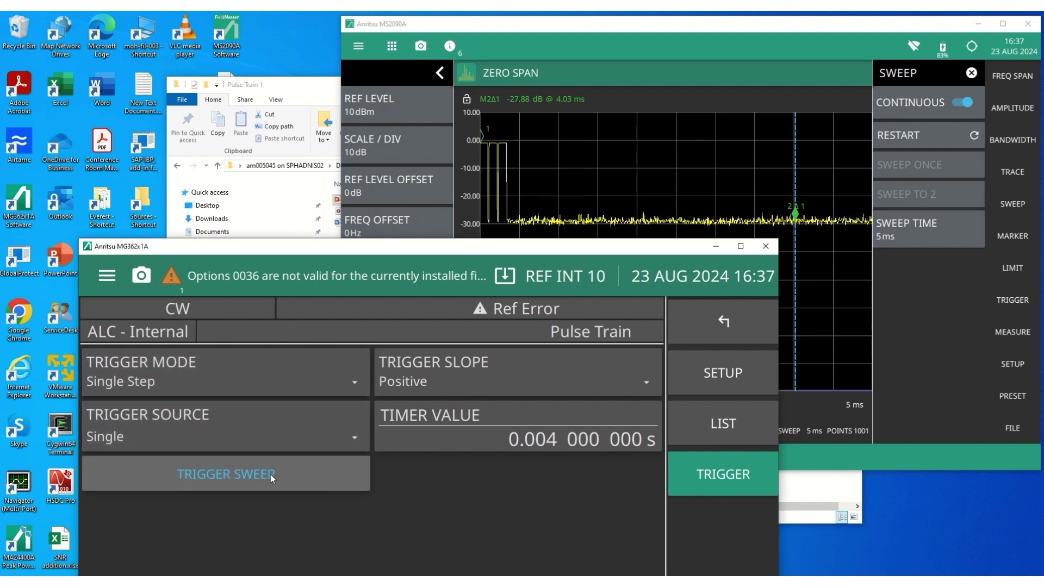
left_click(270, 474)
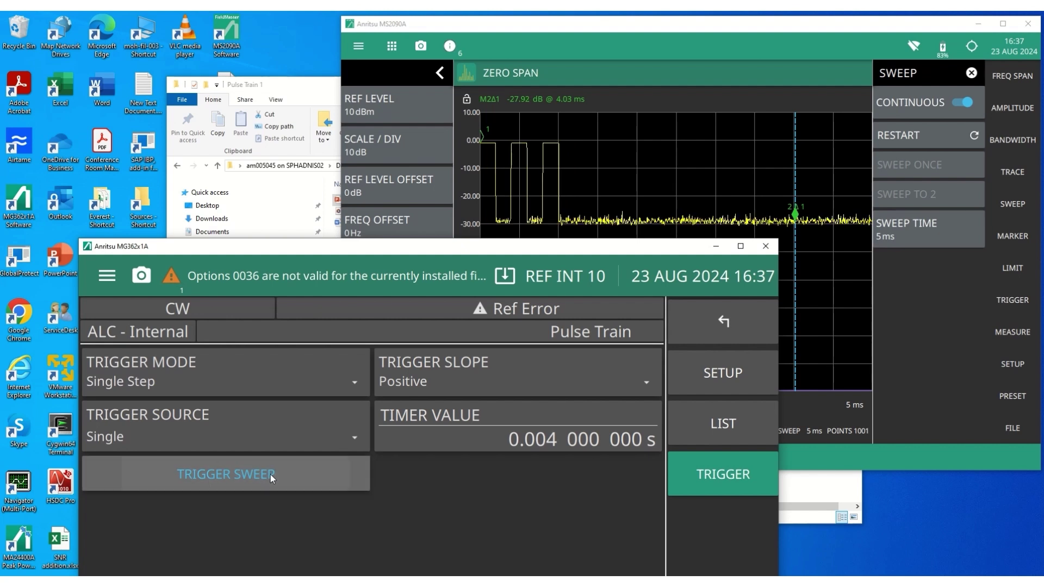
left_click(270, 474)
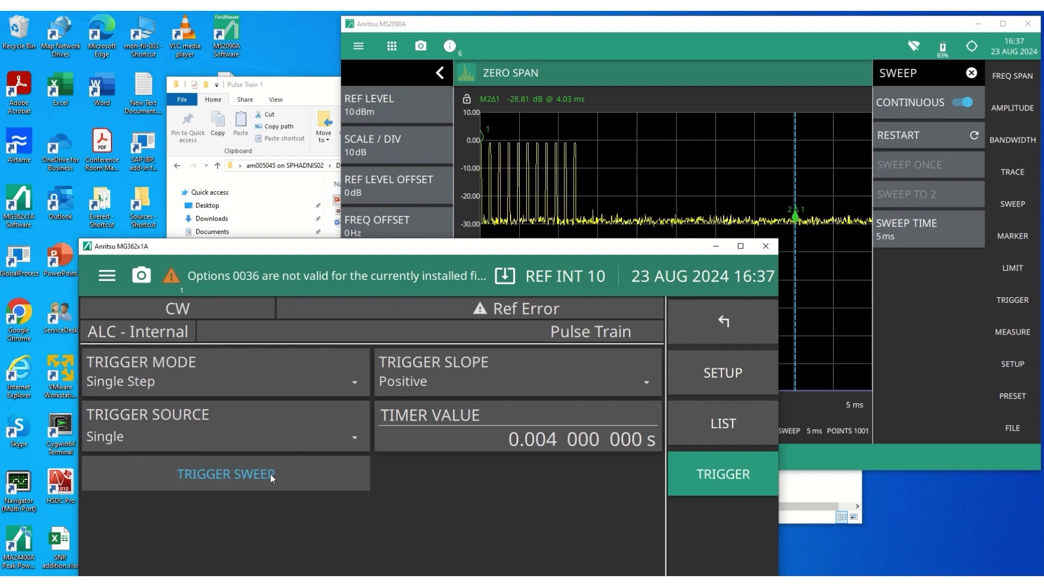
left_click(271, 474)
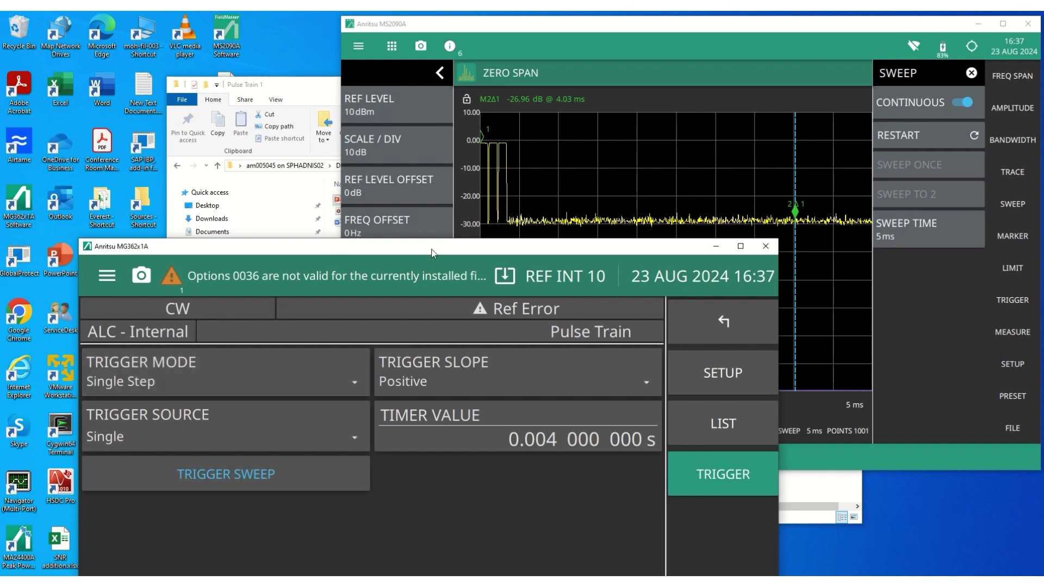
Step: Move the generator window up over the analyzer and set the pulse train trigger mode to Single Sweep
left_click_drag(433, 253, 420, 174)
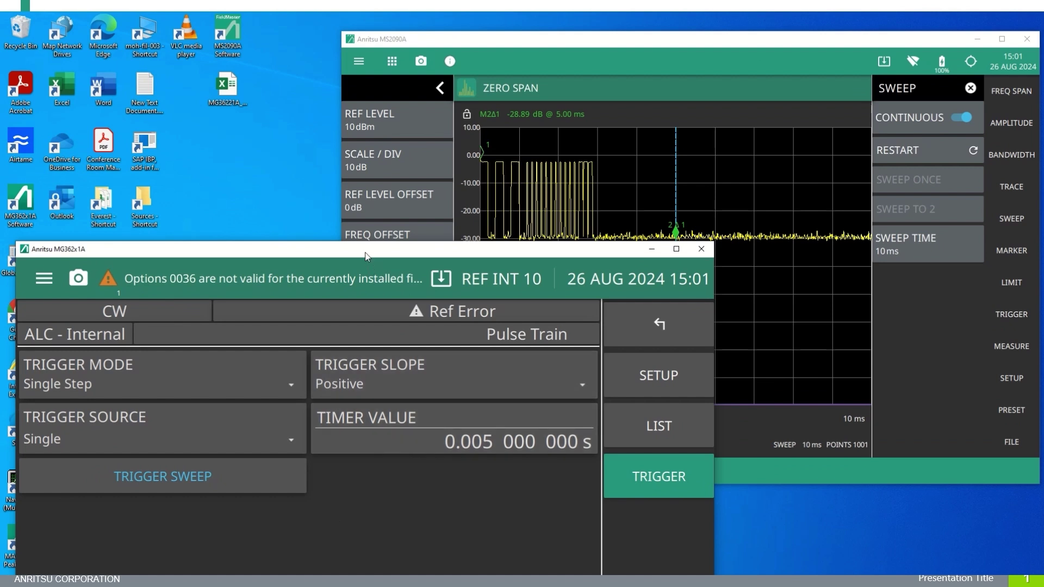
left_click_drag(365, 258, 421, 127)
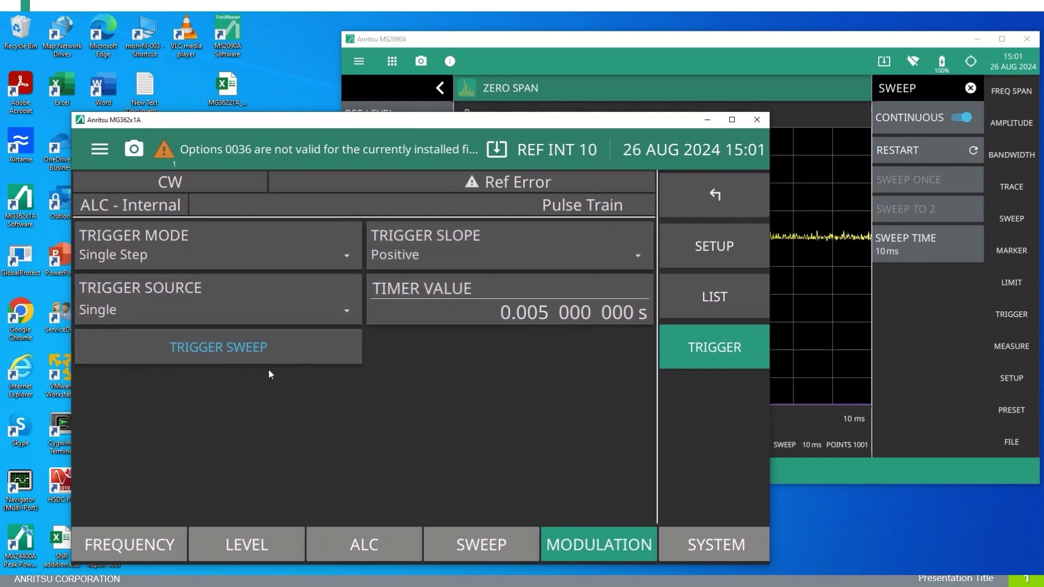
left_click(313, 257)
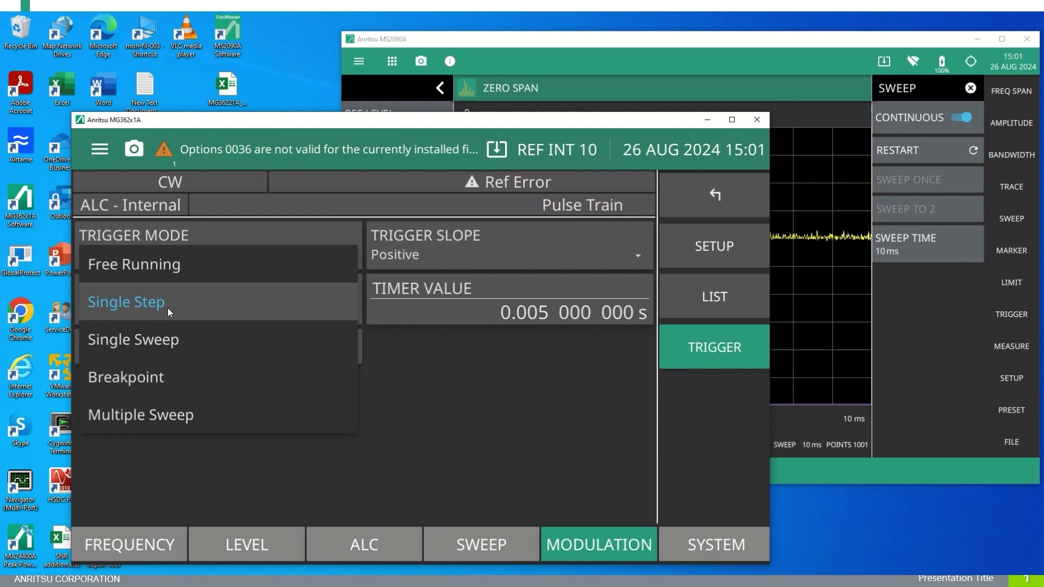
left_click(166, 345)
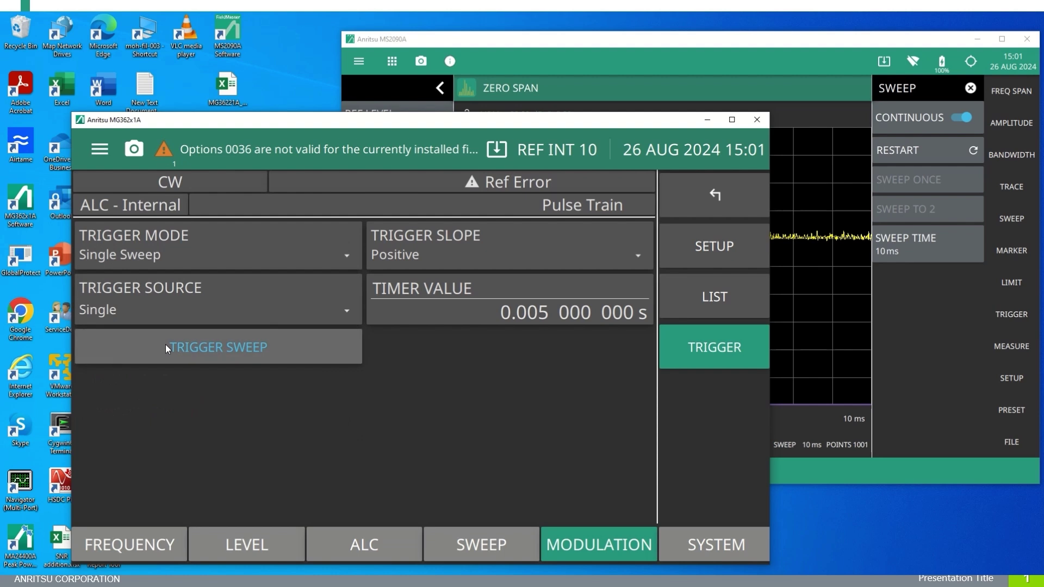
Step: Restart the pulse train modulation by switching its state off and on again
left_click(721, 245)
left_click(627, 245)
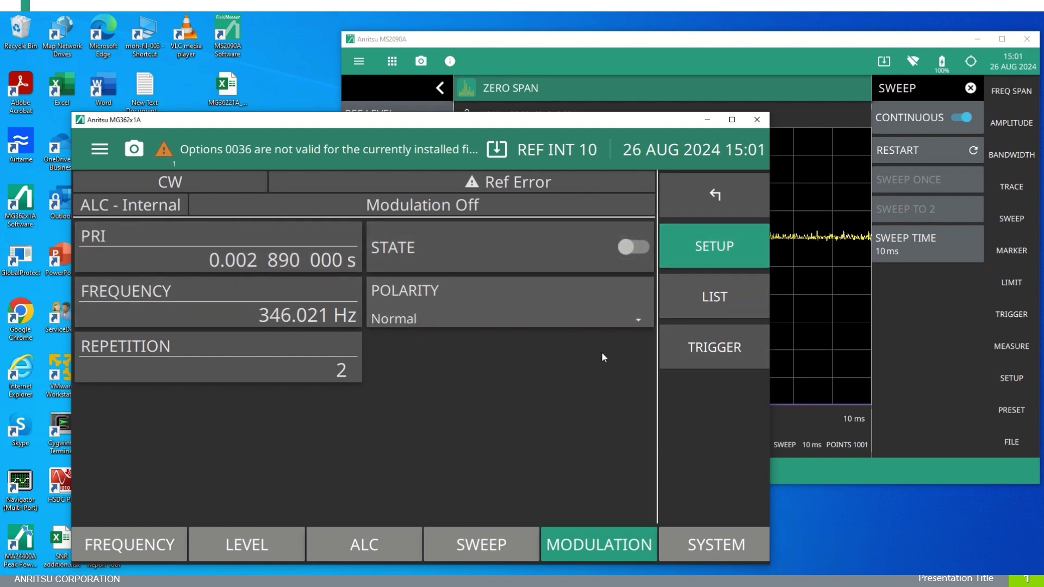
left_click(729, 352)
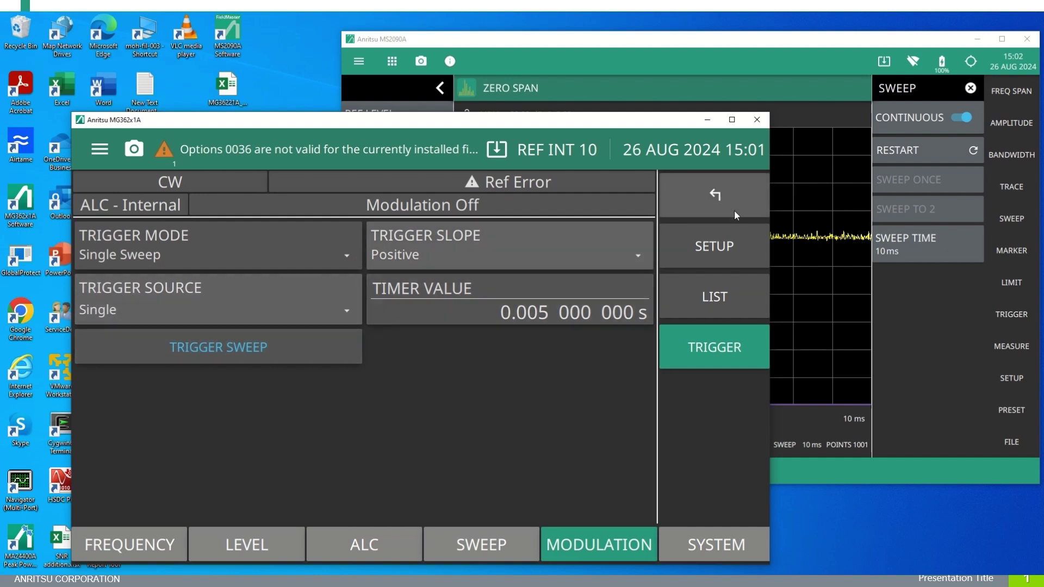
left_click(724, 246)
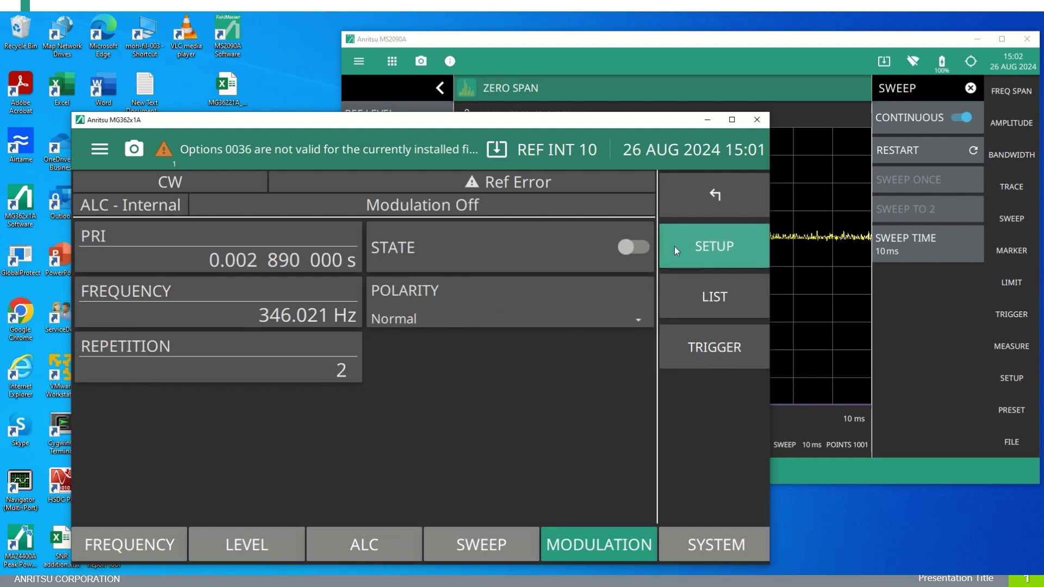
left_click(640, 249)
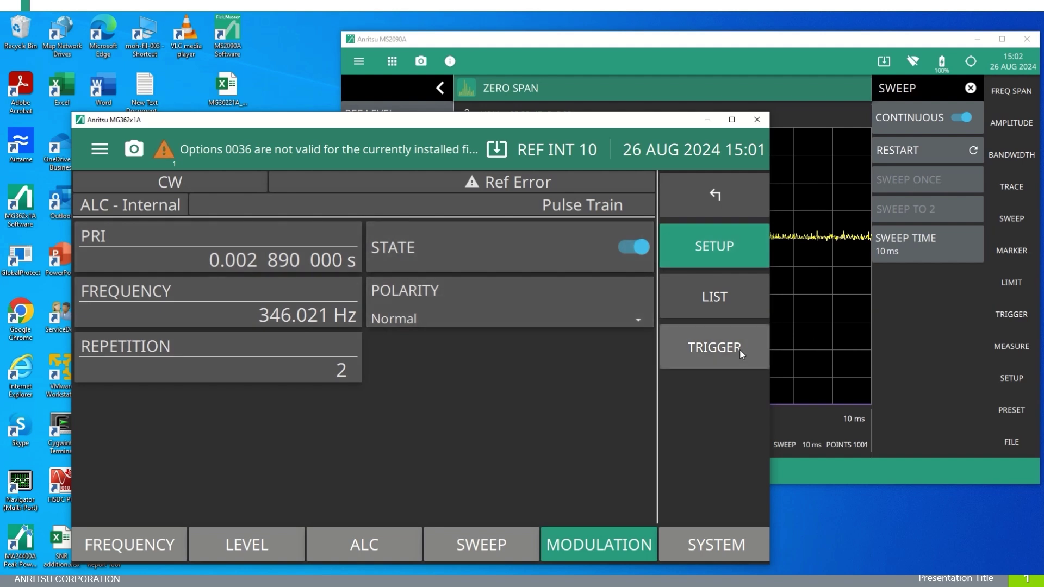
Step: Review the trigger settings and pulse train list, and move the generator window below the analyzer's pulses
left_click(740, 349)
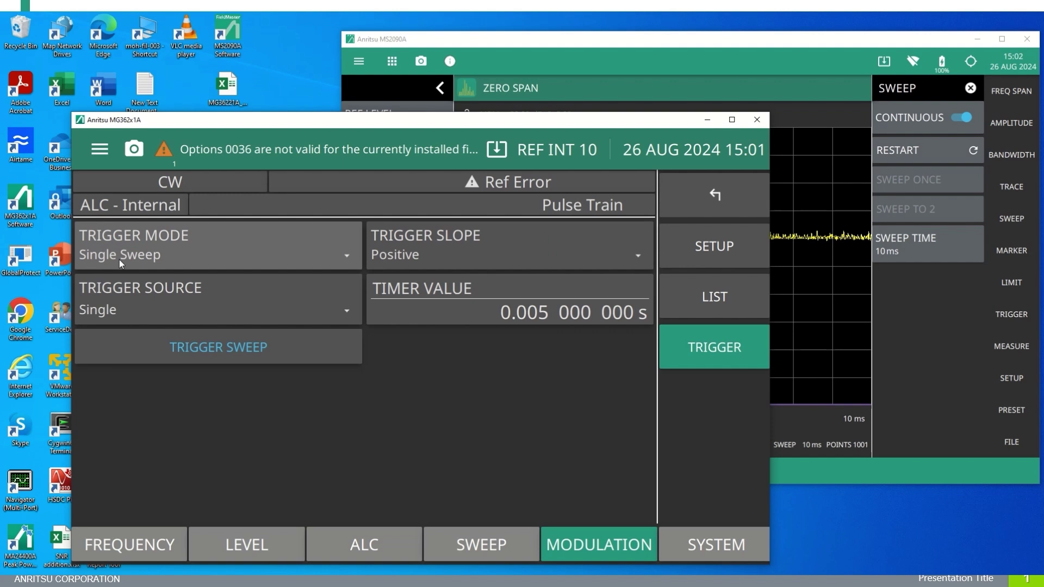
left_click(728, 296)
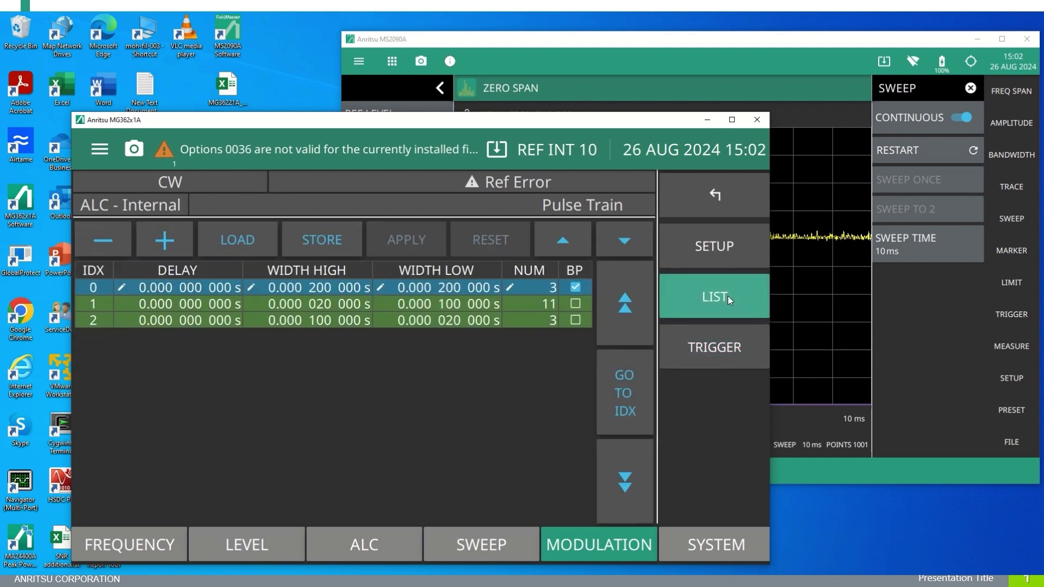
mouse_move(599, 124)
left_mouse_down()
mouse_move(574, 147)
mouse_move(575, 259)
mouse_move(558, 260)
left_mouse_up()
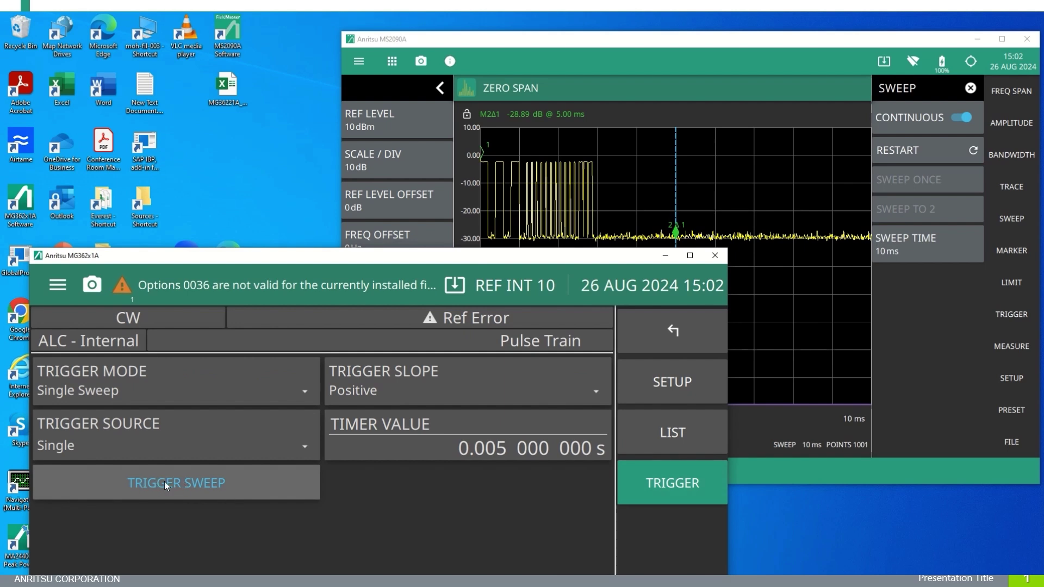
Step: Examine the three pulse train list entries and the available trigger modes, keeping Single Sweep selected
left_click(688, 430)
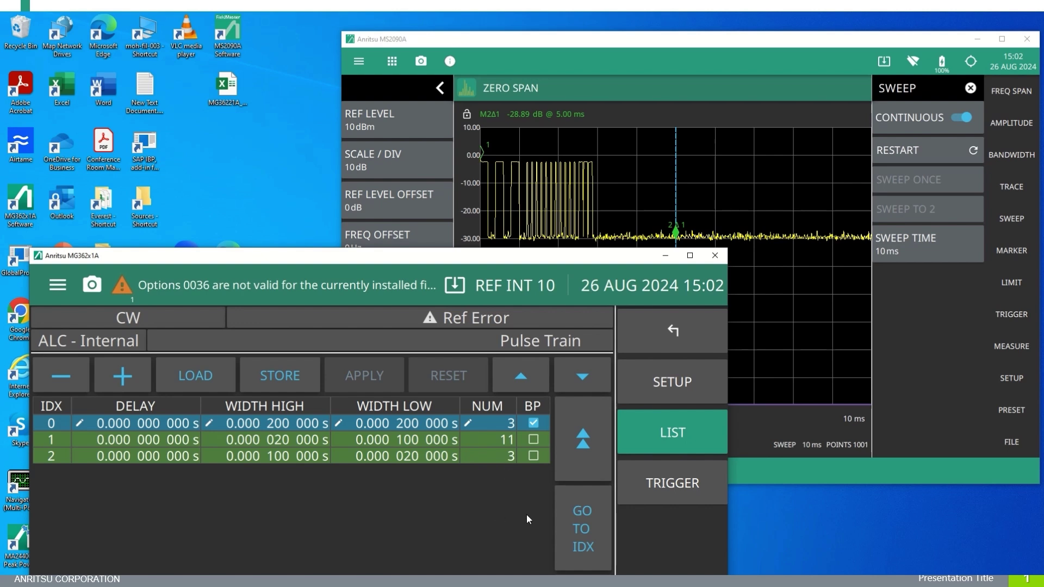
left_click(672, 484)
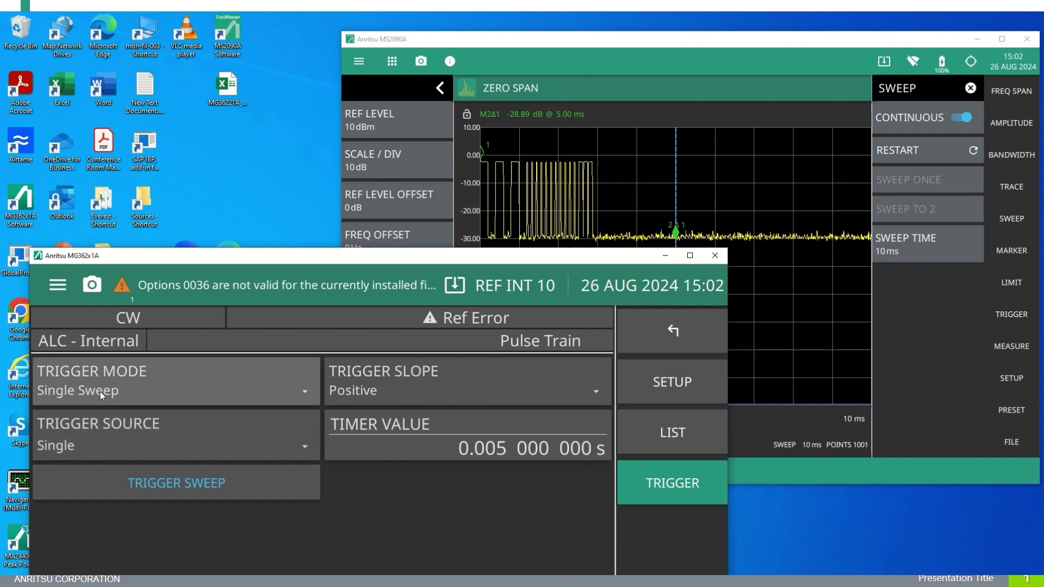
left_click(100, 392)
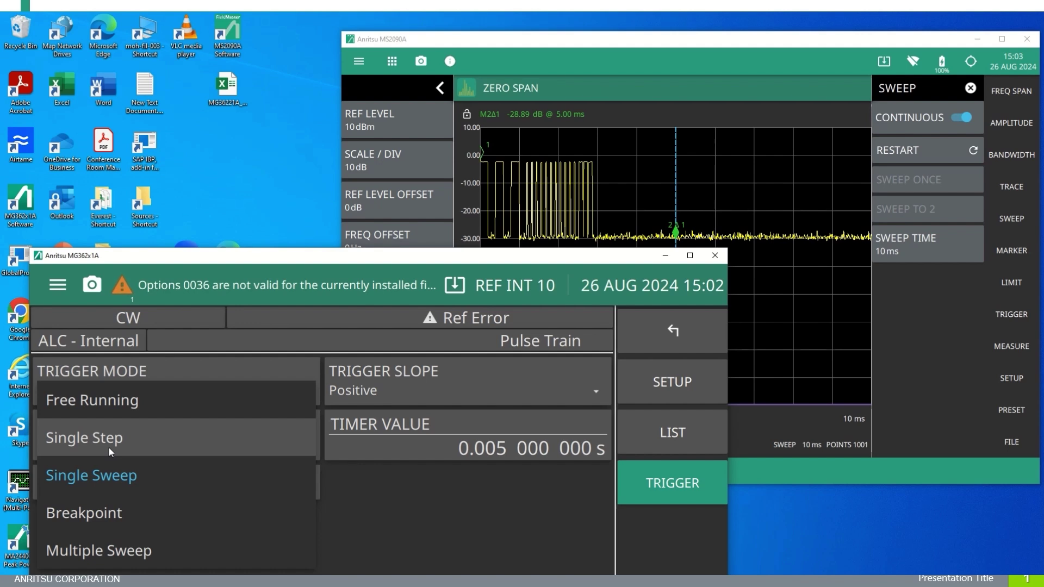
left_click(108, 473)
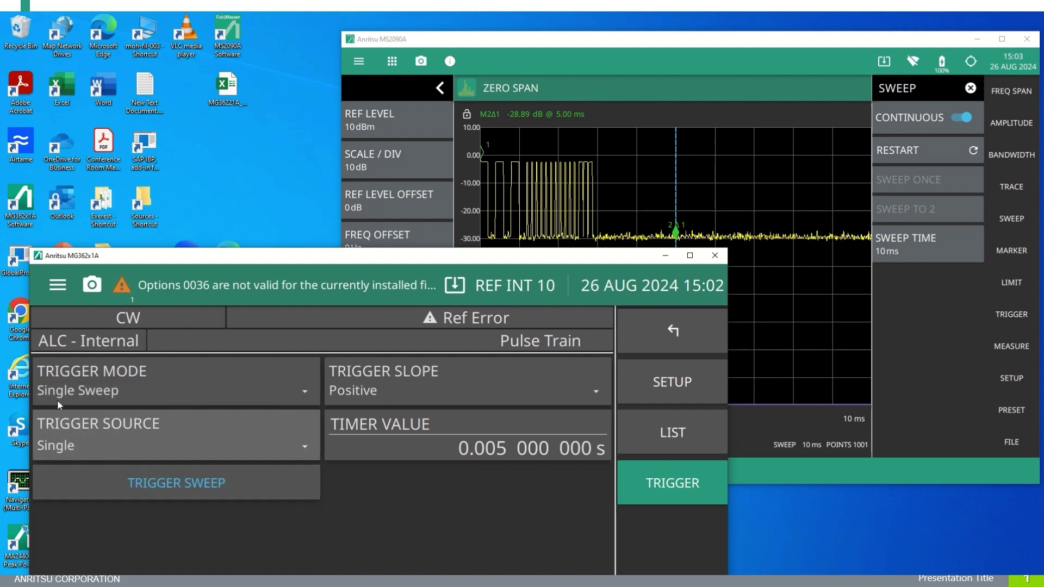
left_click(670, 433)
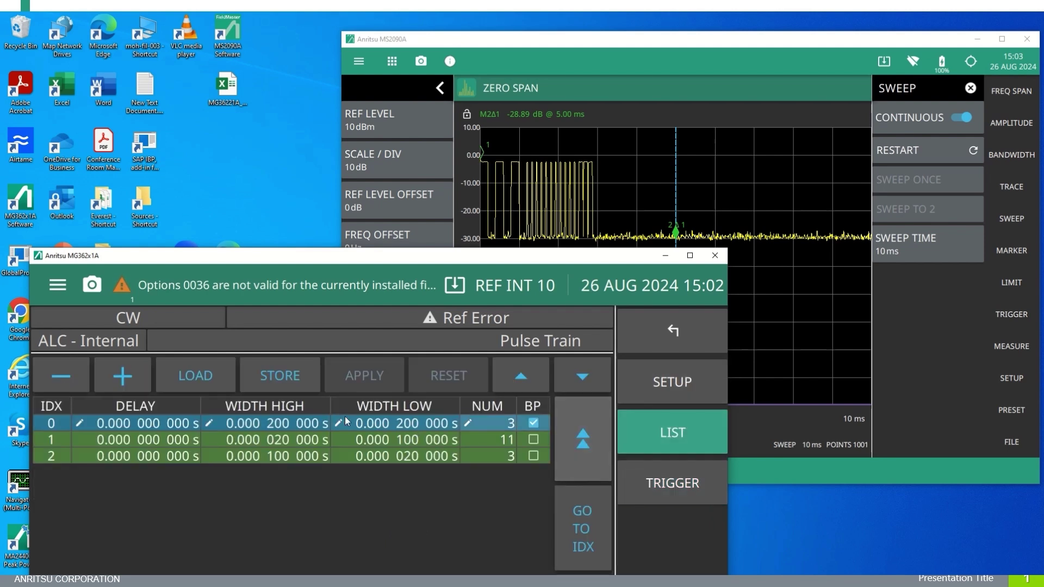
left_click(673, 486)
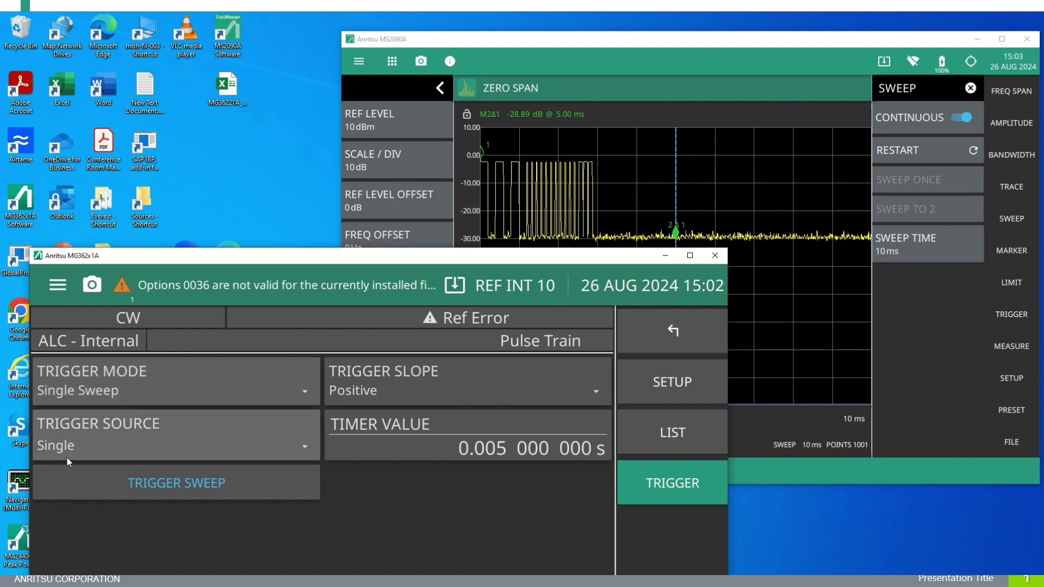
Step: Trigger the complete pulse train list three times in Single Sweep mode while watching the analyzer's zero span trace
left_click(199, 484)
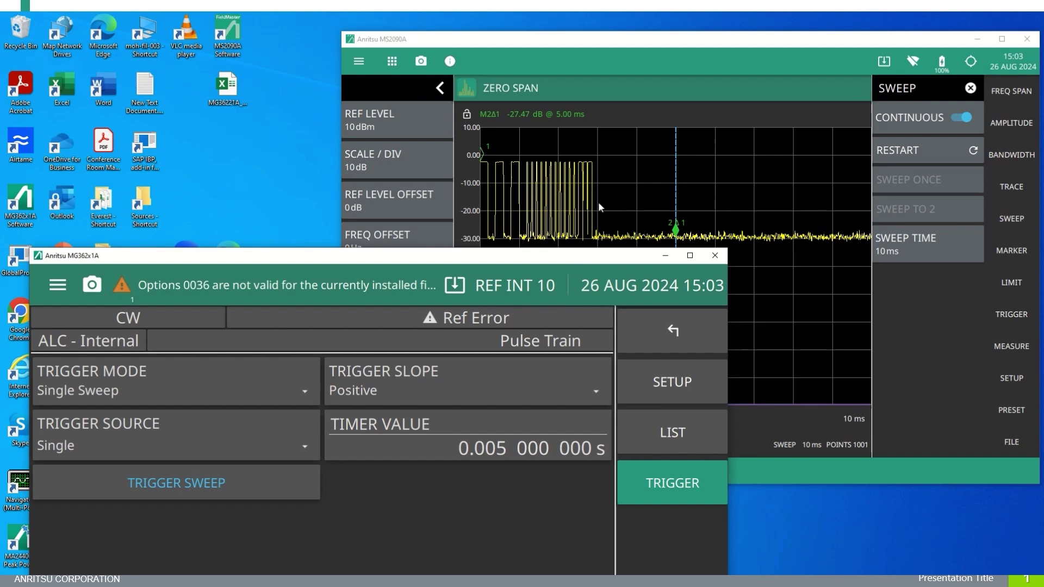
left_click(240, 482)
left_click(239, 481)
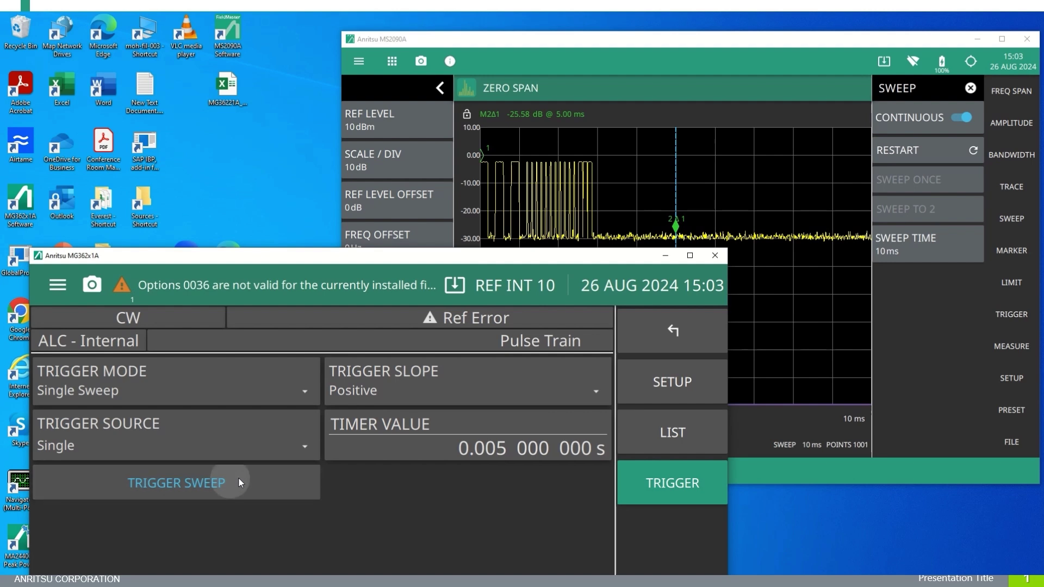
Step: Set the trigger mode to Single Step and trigger the sweep twice for comparison, keeping the trigger source at Single
left_click(223, 438)
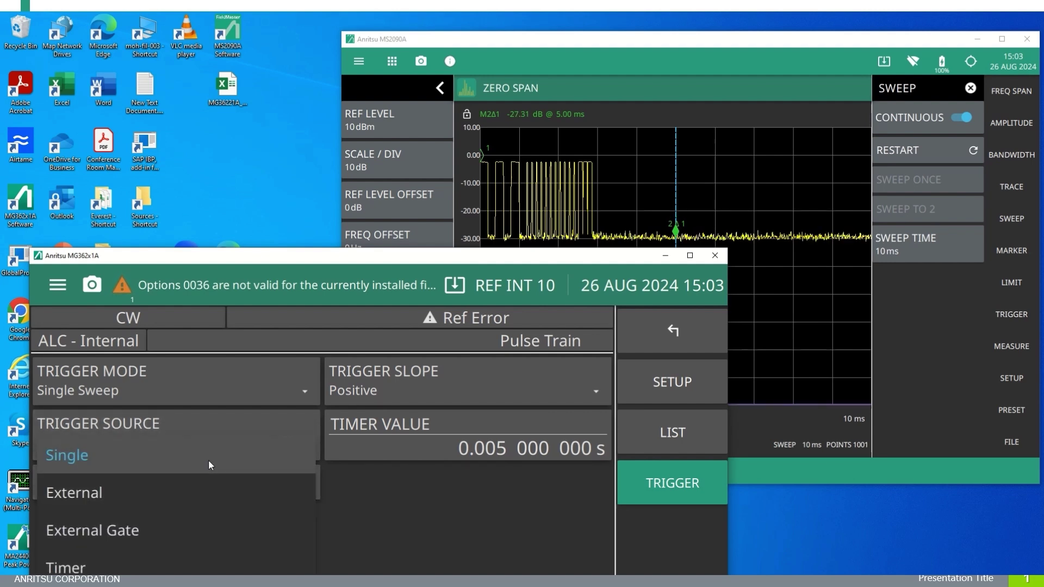
left_click(230, 375)
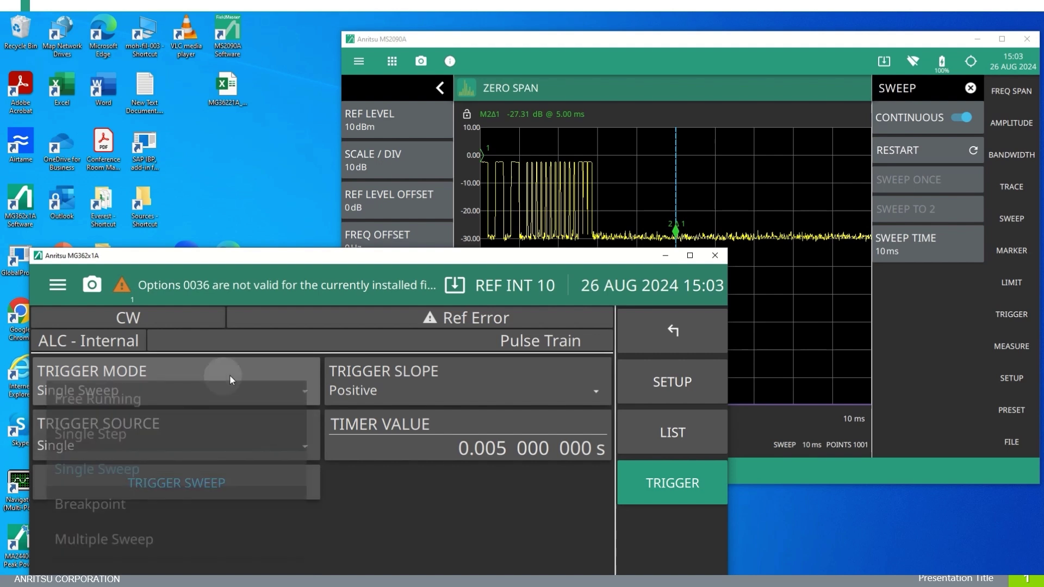
left_click(154, 434)
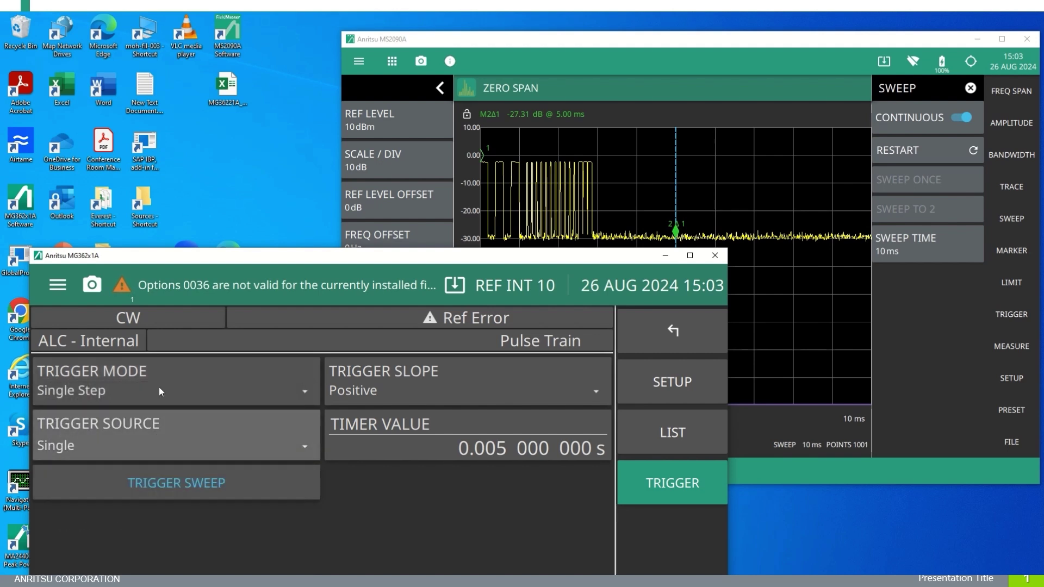
left_click(149, 479)
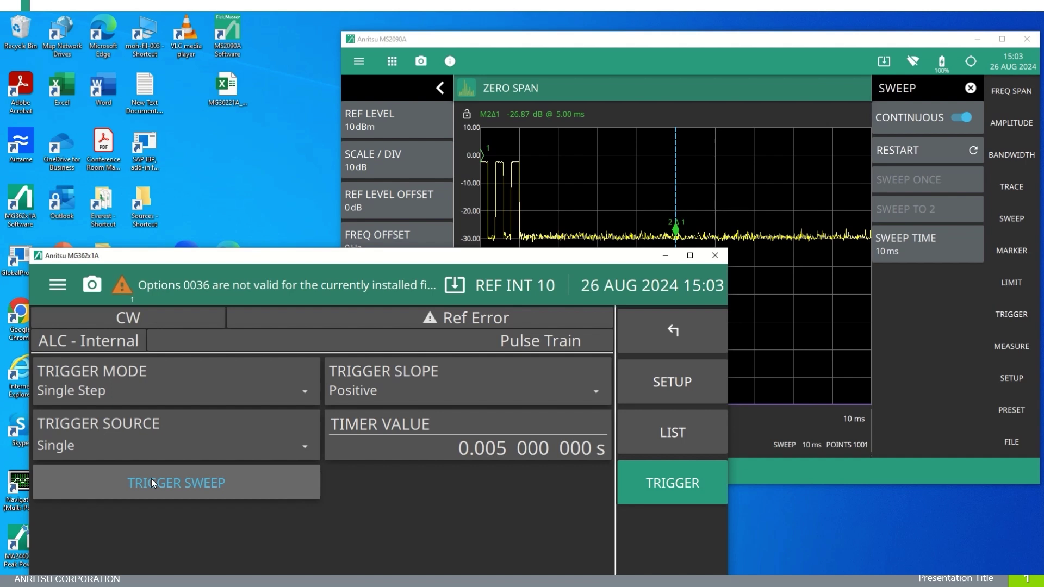
left_click(151, 479)
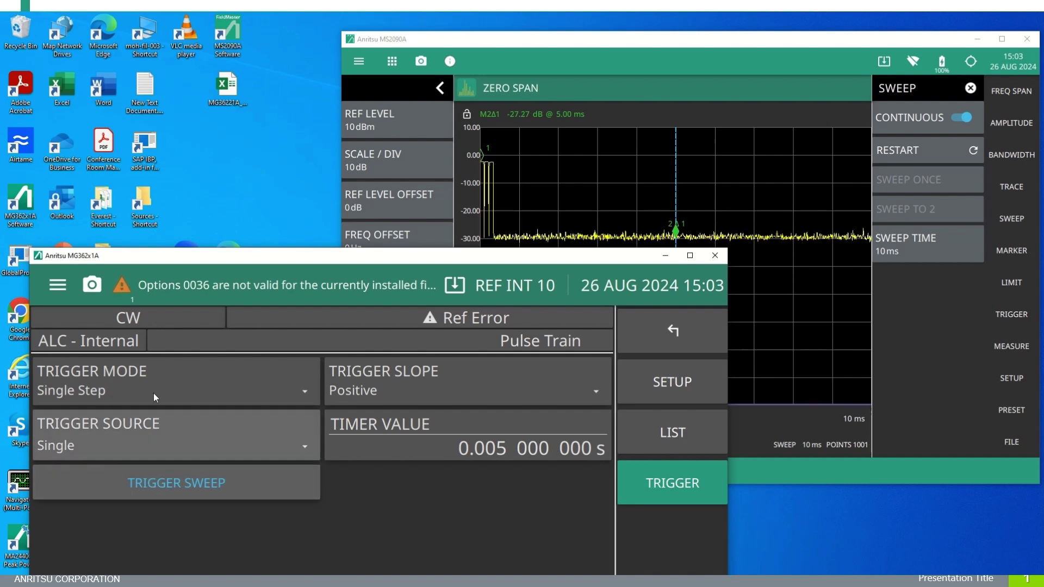
Step: Set the trigger mode back to Single Sweep and trigger the full pulse train list three times
left_click(156, 380)
left_click(137, 474)
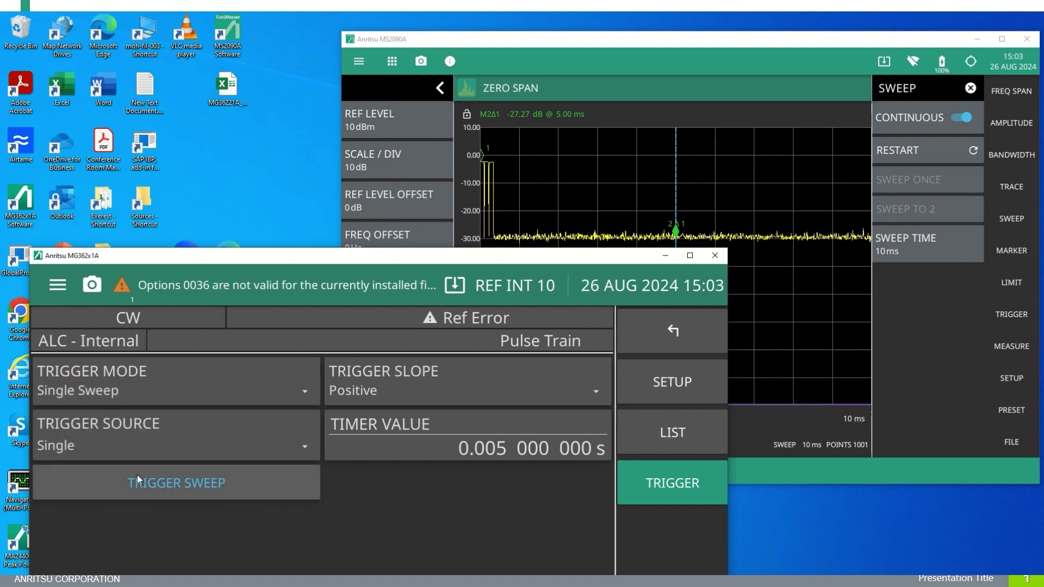
left_click(140, 483)
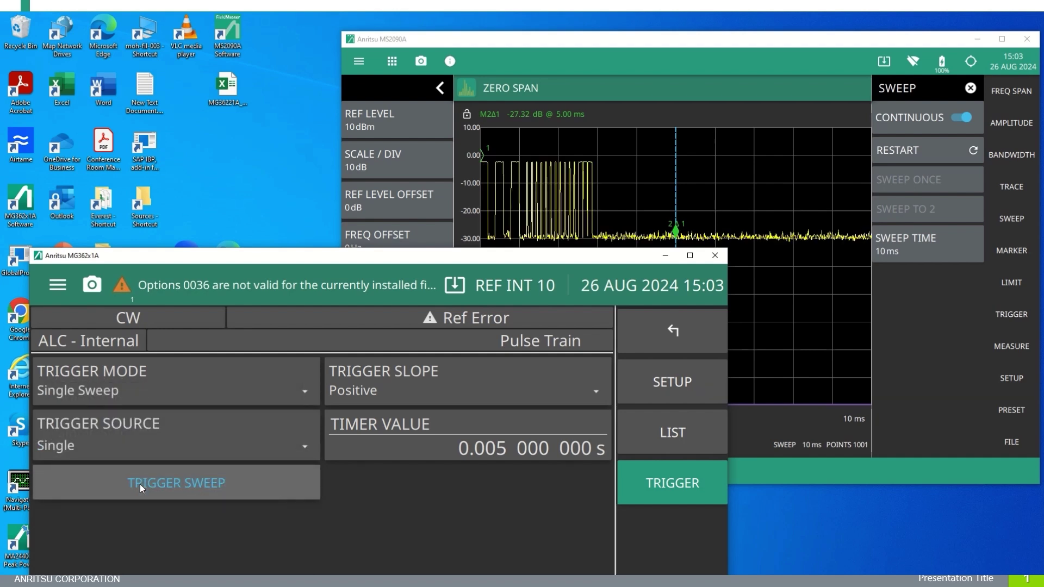
left_click(139, 484)
left_click(140, 484)
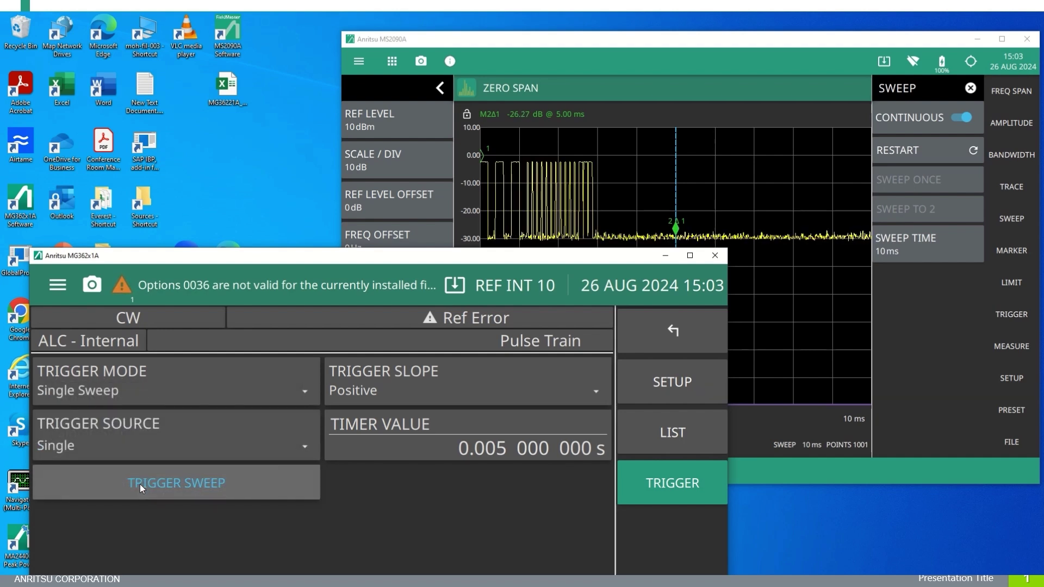